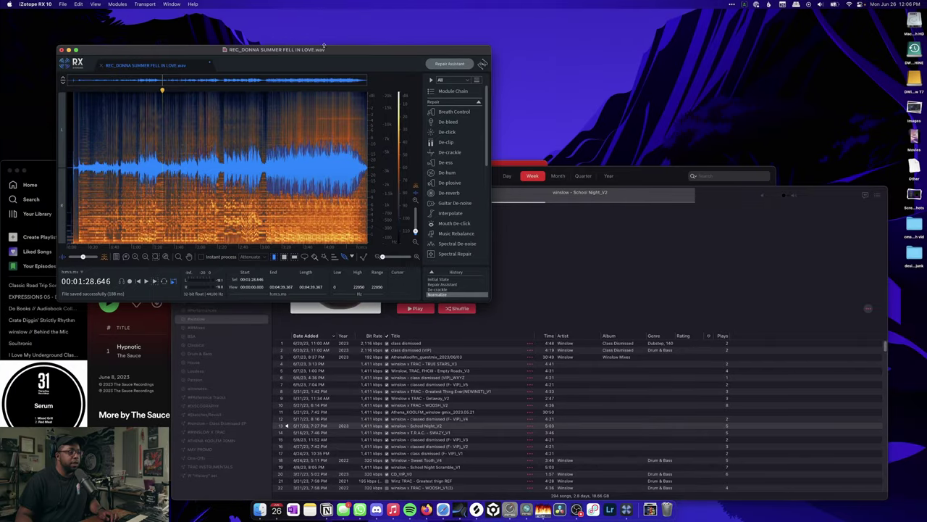
Solo the Donna Summer sample track and the ES_HotPants_B_175 break track, and play them together from bar 16
drag(323, 52, 489, 117)
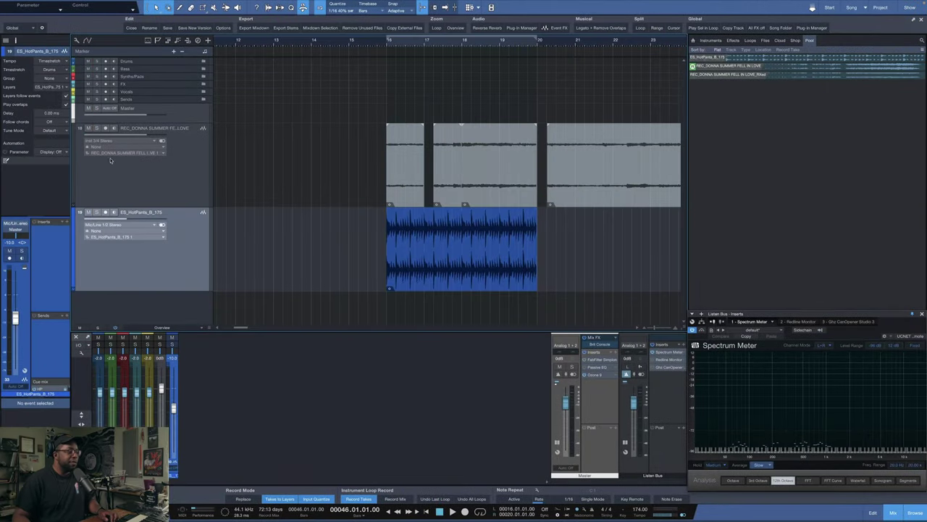
click(96, 128)
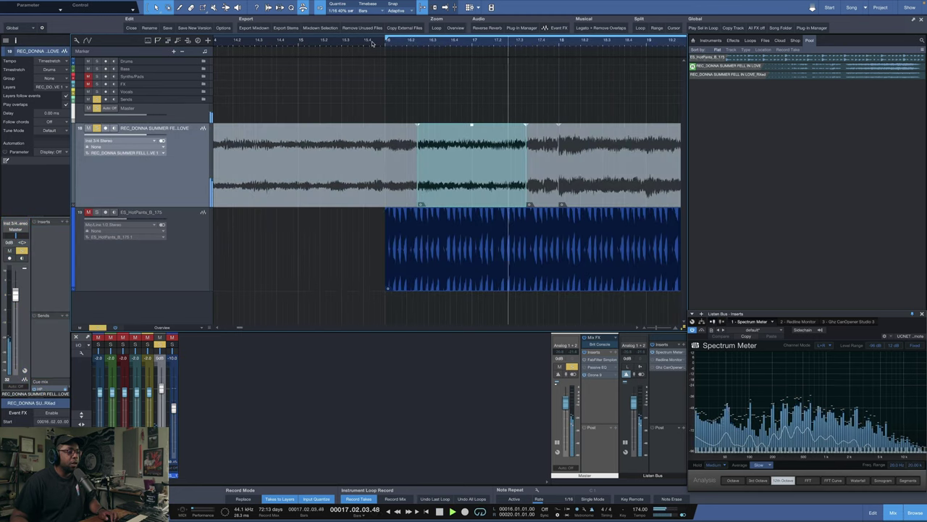
scroll(372, 45, down, 5)
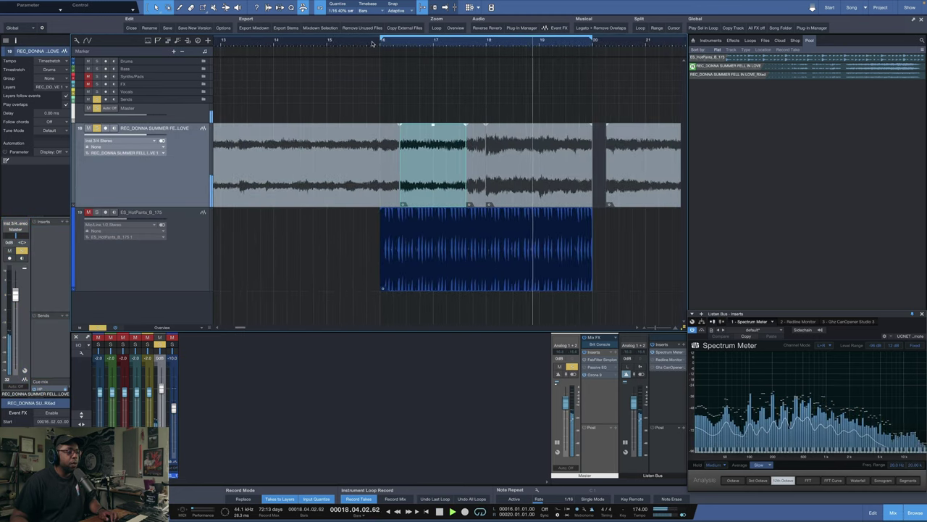
key(e)
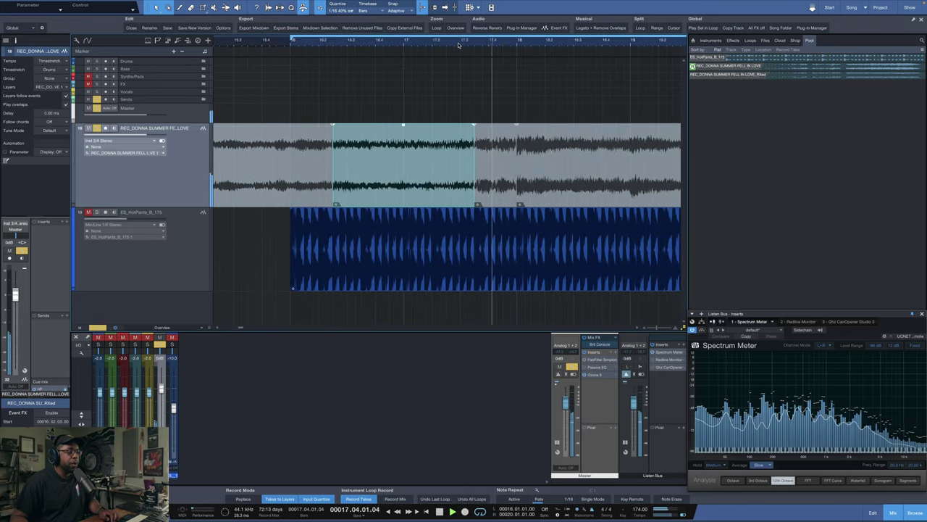
scroll(476, 43, up, 3)
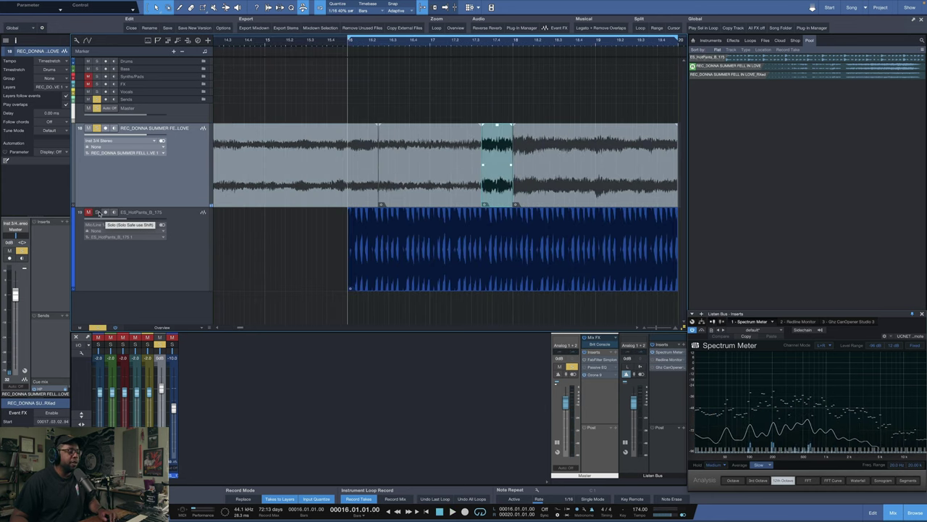
click(120, 274)
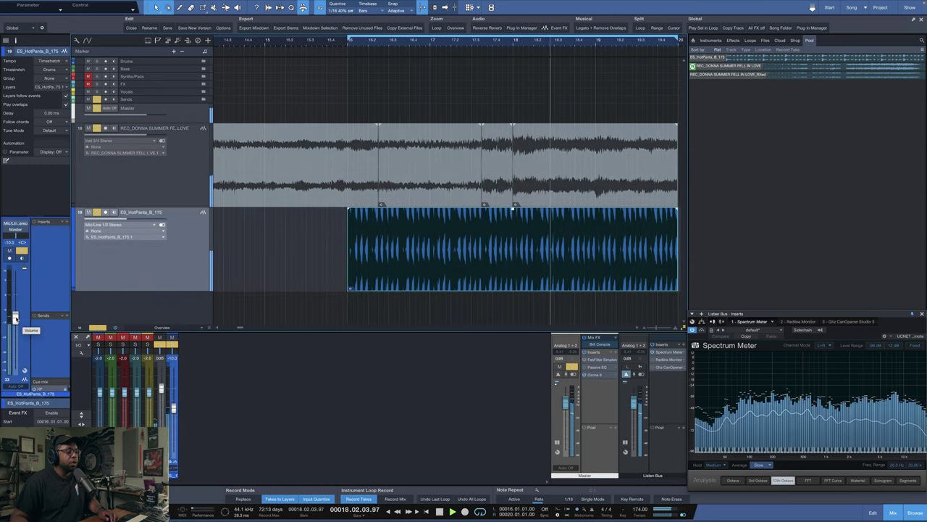
click(374, 44)
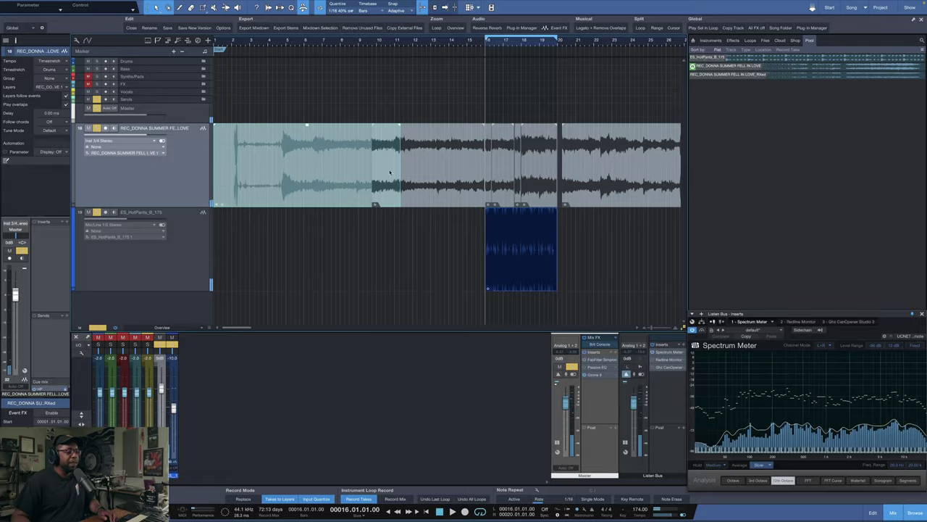
Shorten the opening Donna Summer event to end around bar 2 and extend the following event's start back to about bar 5
drag(400, 164, 236, 166)
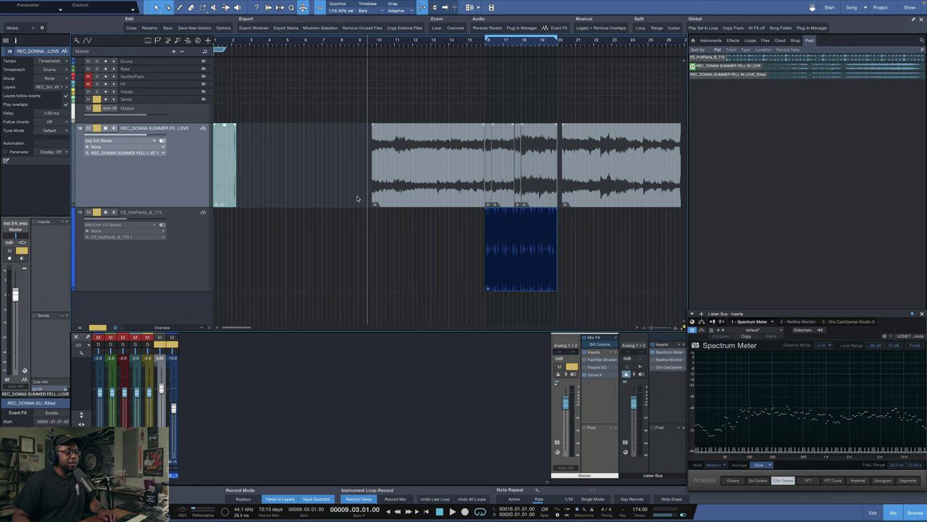
drag(372, 197, 292, 190)
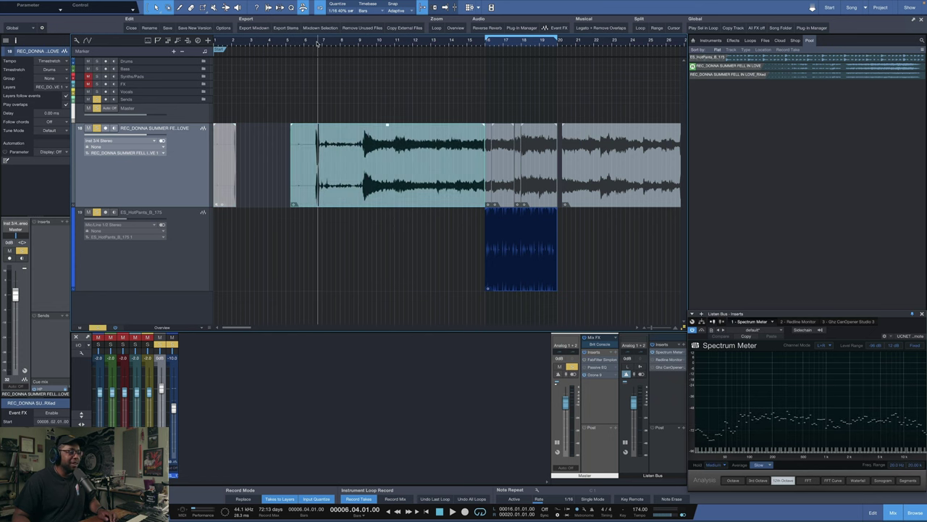
key(space)
scroll(363, 44, up, 10)
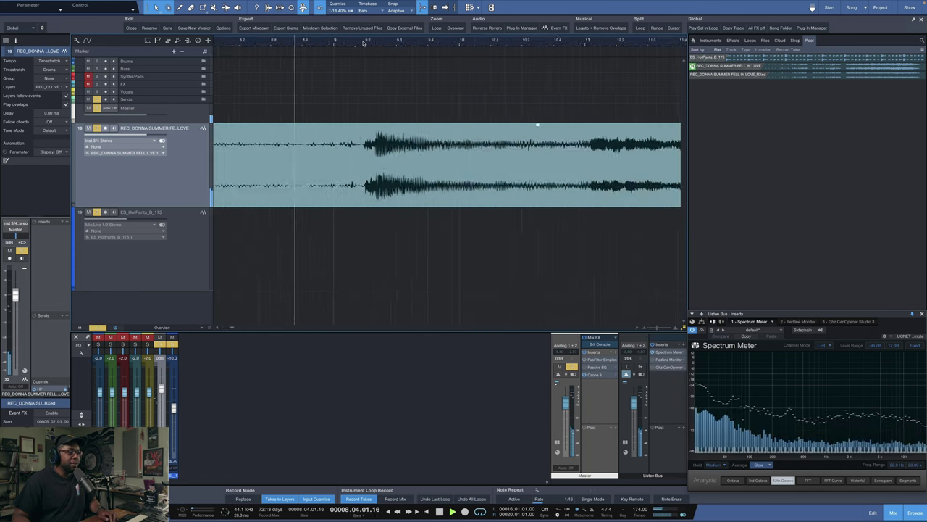
Split the sample at the loud hit's onset and place four-bar chops of it at bars 5 and 9
key(space)
key(3)
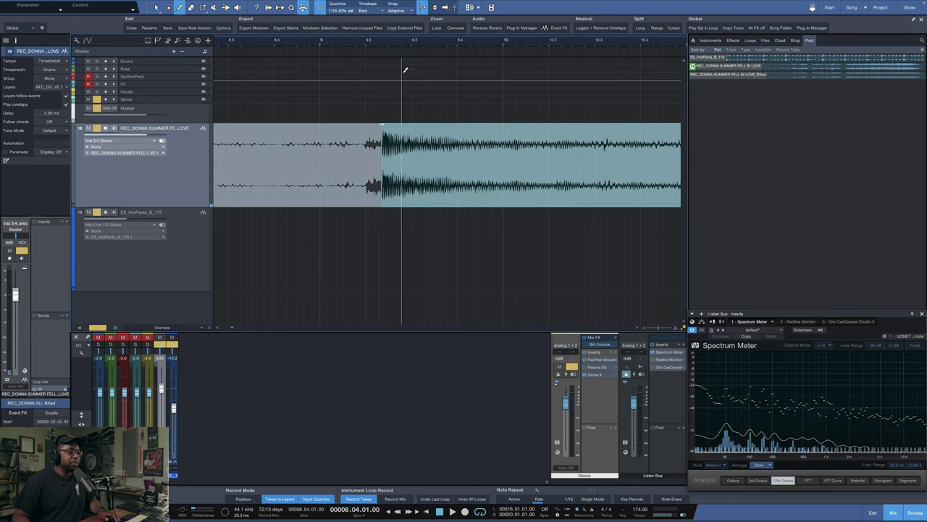
click(389, 145)
key(1)
scroll(384, 187, down, 4)
drag(385, 187, 361, 188)
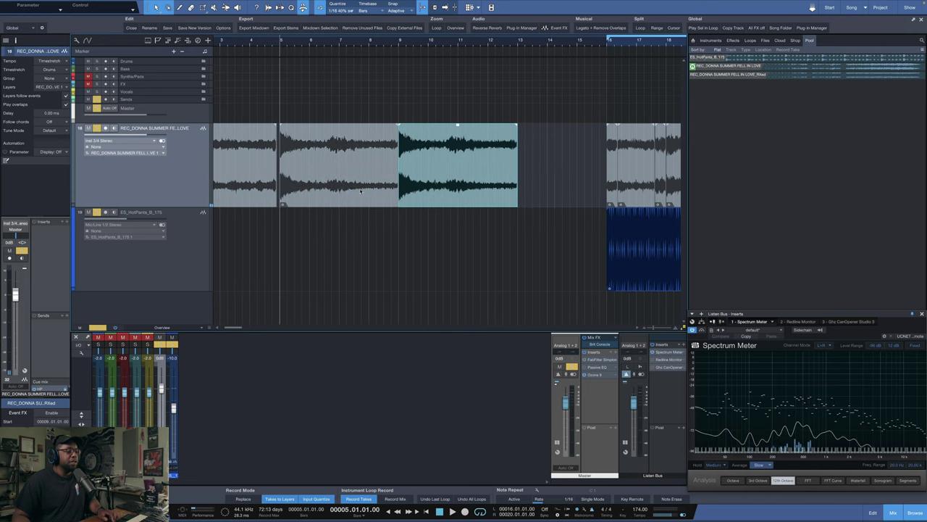
key(Left)
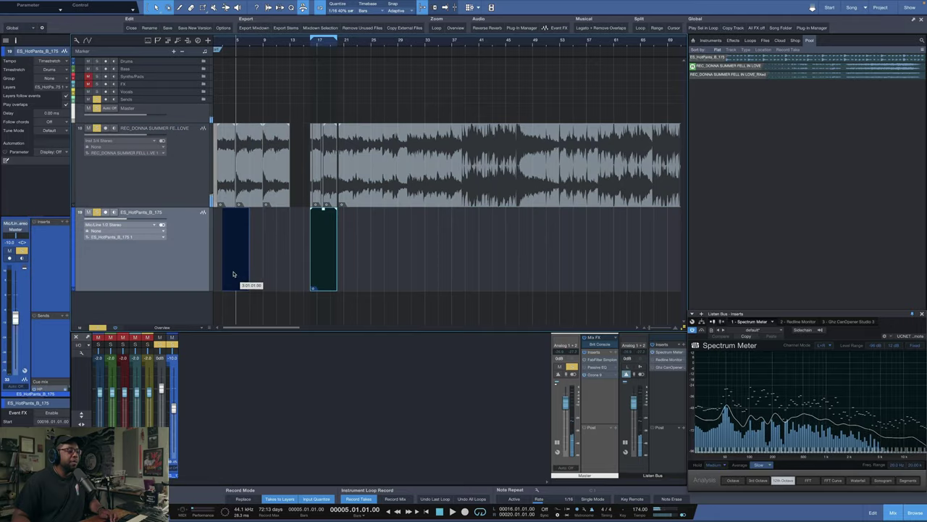
Copy the HotPants break beneath the sample chops at bars 5 and 9 and play the section
drag(244, 265, 257, 274)
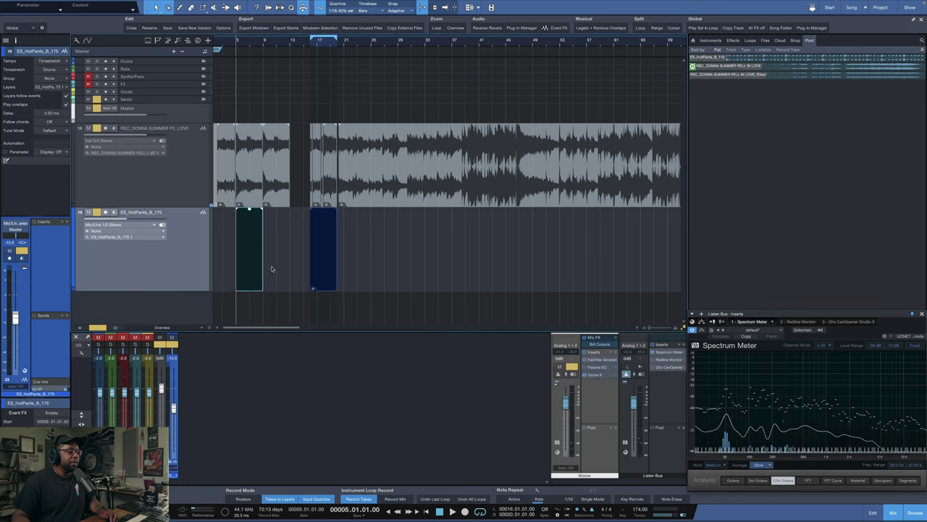
key(d)
key(space)
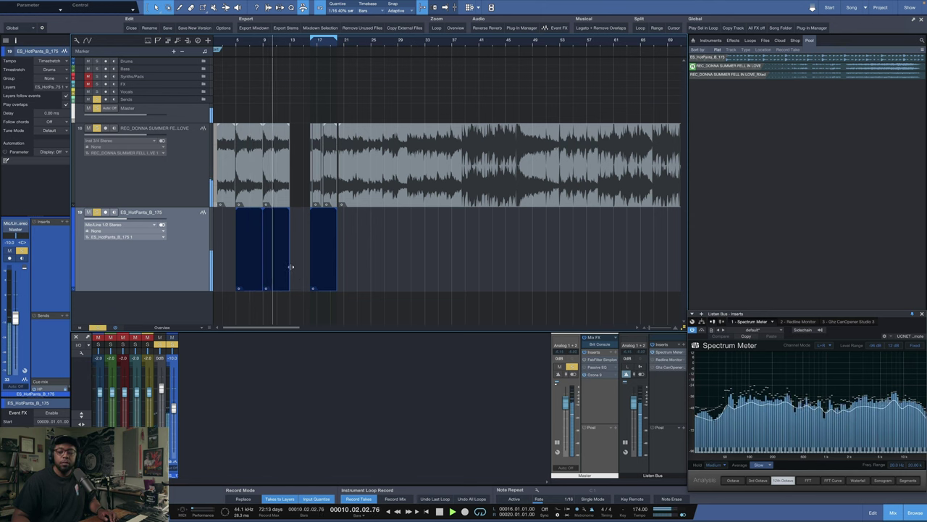
Set the loop range around the two selected sample chops and audition them with the break
drag(298, 181, 238, 189)
key(p)
key(space)
drag(308, 42, 400, 43)
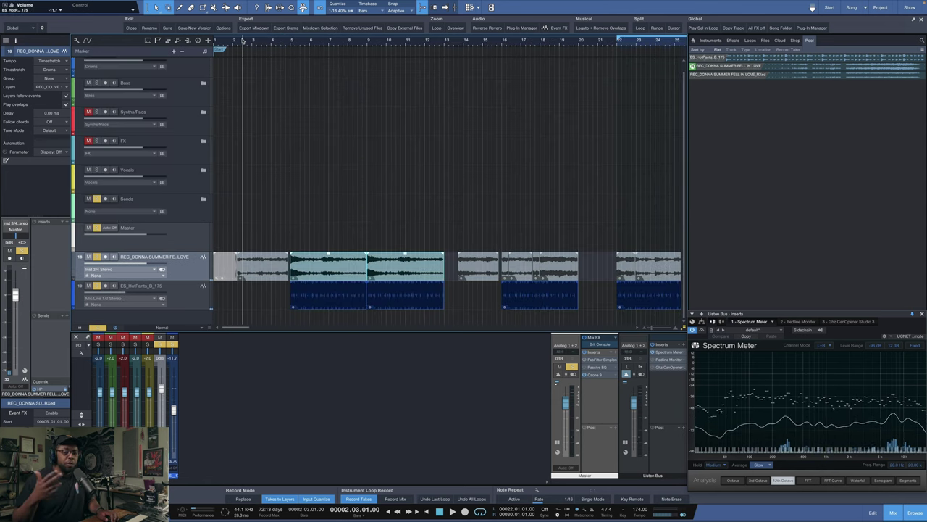
Move the two paired sample and break chops to bar 1 and duplicate them three times to reach bar 33
drag(217, 273, 392, 268)
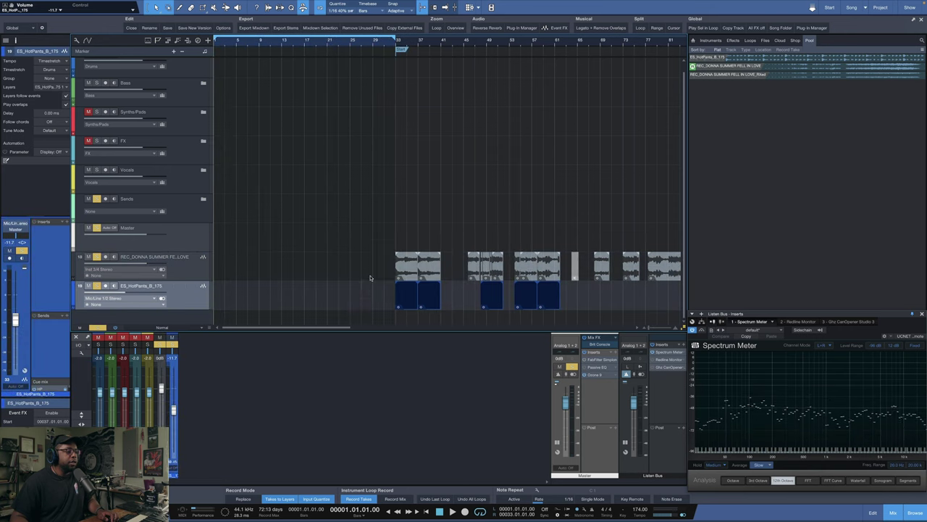
mouse_move(372, 275)
mouse_down()
mouse_move(444, 290)
mouse_move(260, 286)
mouse_move(290, 279)
mouse_move(231, 293)
mouse_up()
click(290, 281)
key(super+d)
key(super+d)
key(super+d)
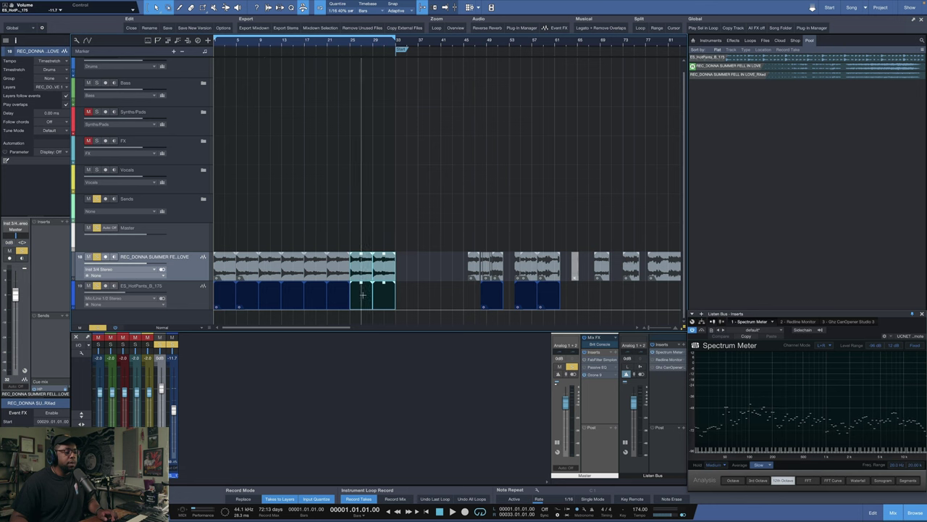
click(415, 299)
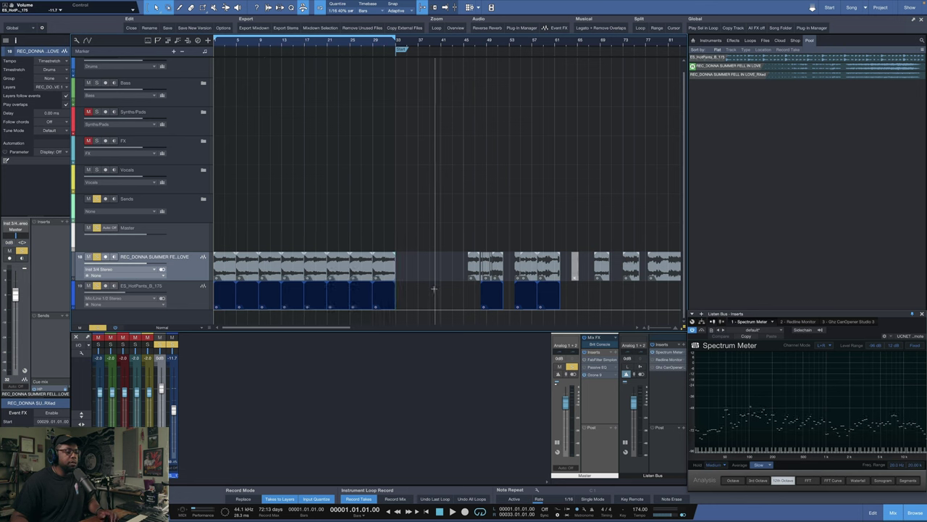
Move the Start marker back to bar 1 and set the HotPants break track's volume to -11.4 dB during playback
key(space)
drag(400, 51, 218, 55)
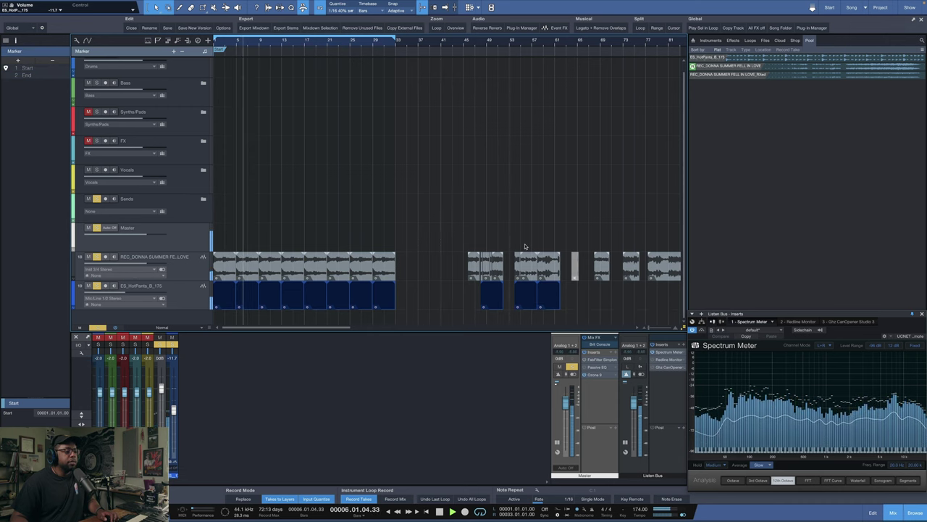
click(413, 276)
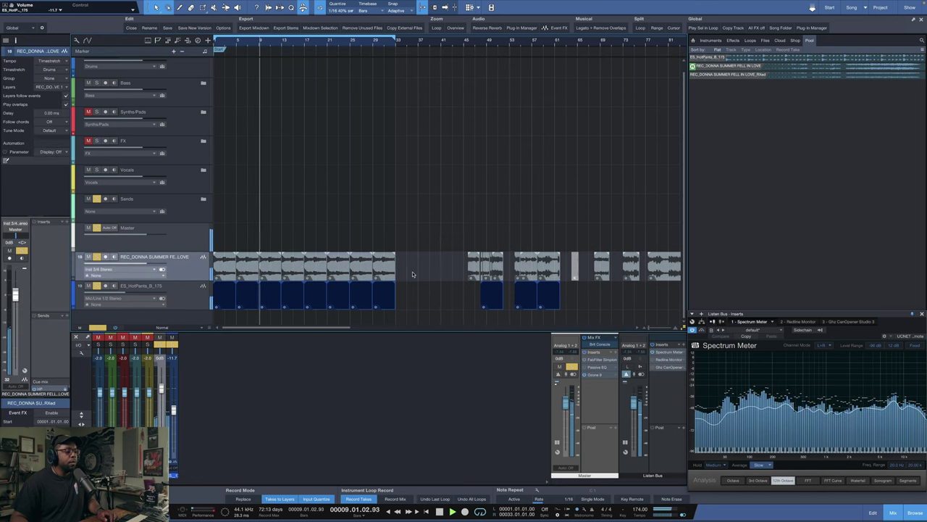
click(174, 303)
drag(13, 322, 14, 320)
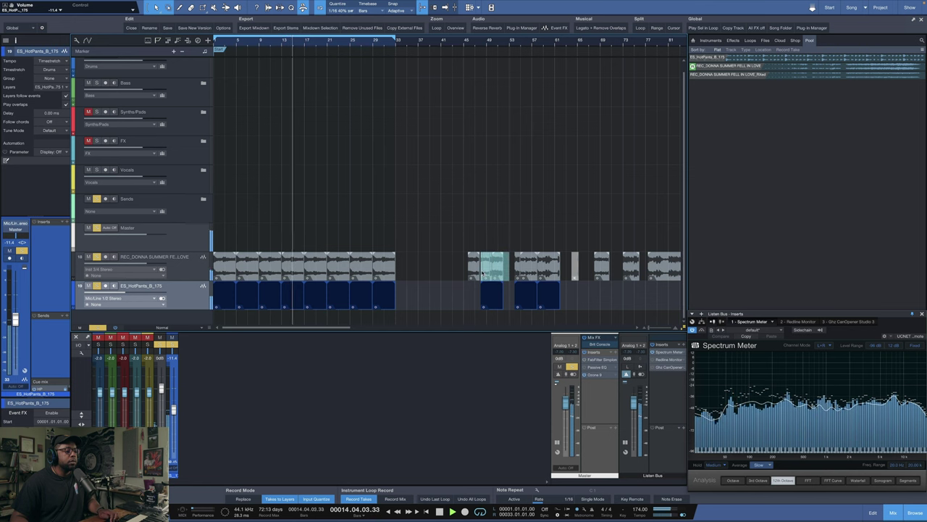
Copy the sample chops above the break at bar 48 to a new track, repeating them from bar 17 to bar 49
click(494, 268)
drag(322, 332, 316, 310)
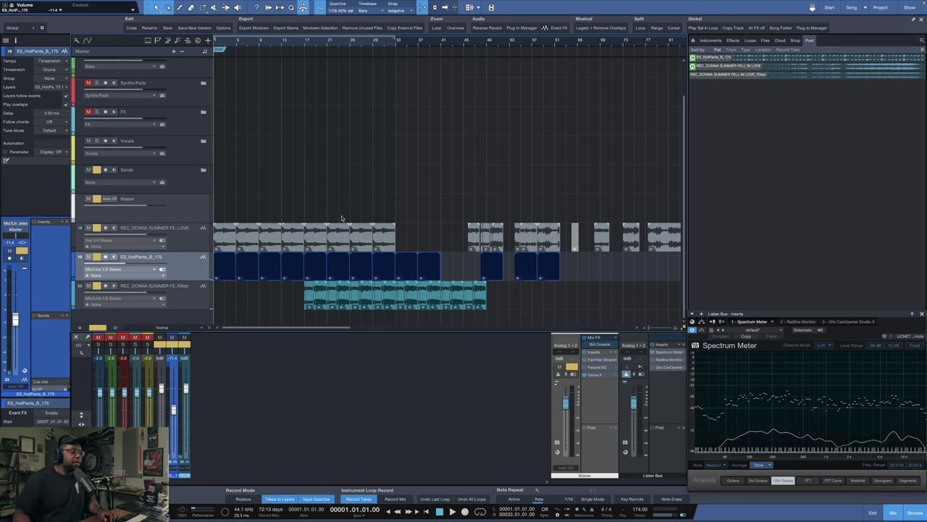
Insert Pro-Q 3 on the new RXed sample track and play that track soloed from about bar 17
click(186, 297)
click(67, 222)
click(165, 250)
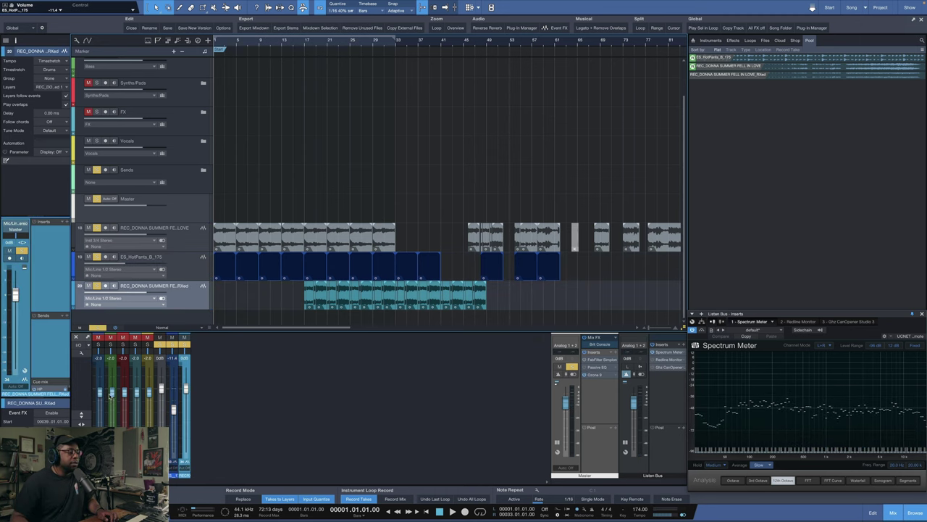
key(space)
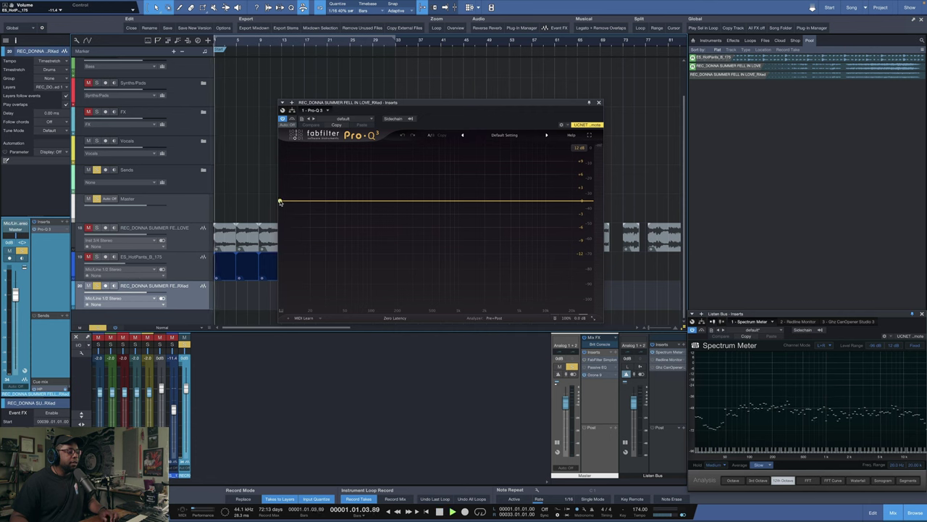
click(316, 38)
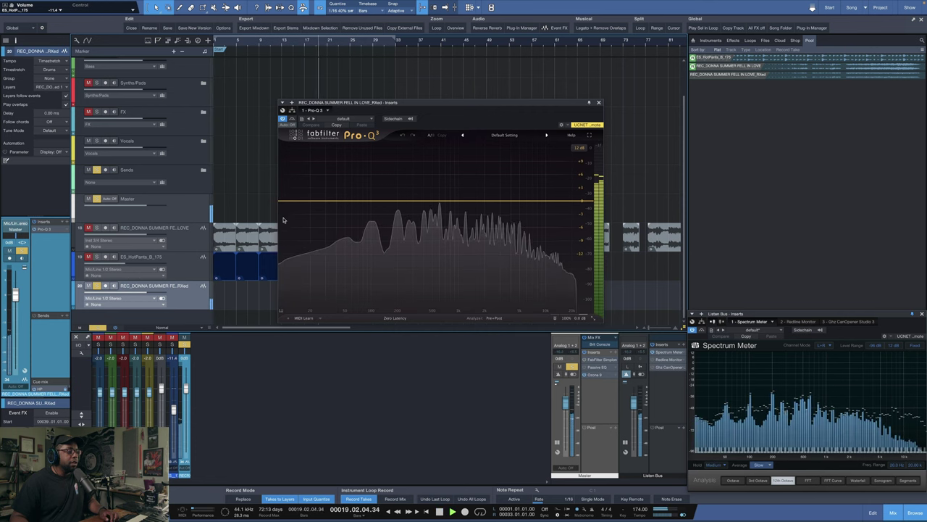
Add a low cut at 297.17 Hz in Pro-Q 3 on the RXed sample track and close the plug-in
key(space)
drag(281, 201, 412, 209)
scroll(421, 207, up, 2)
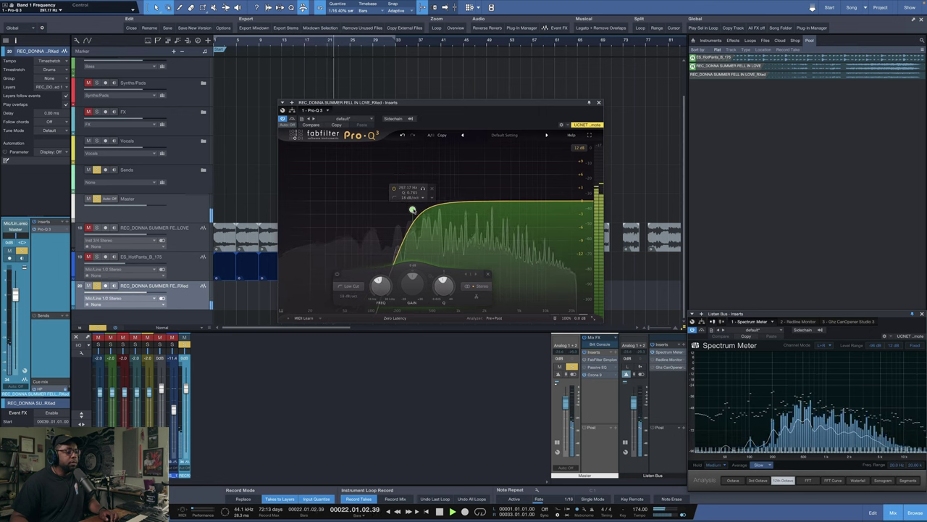
click(600, 103)
key(space)
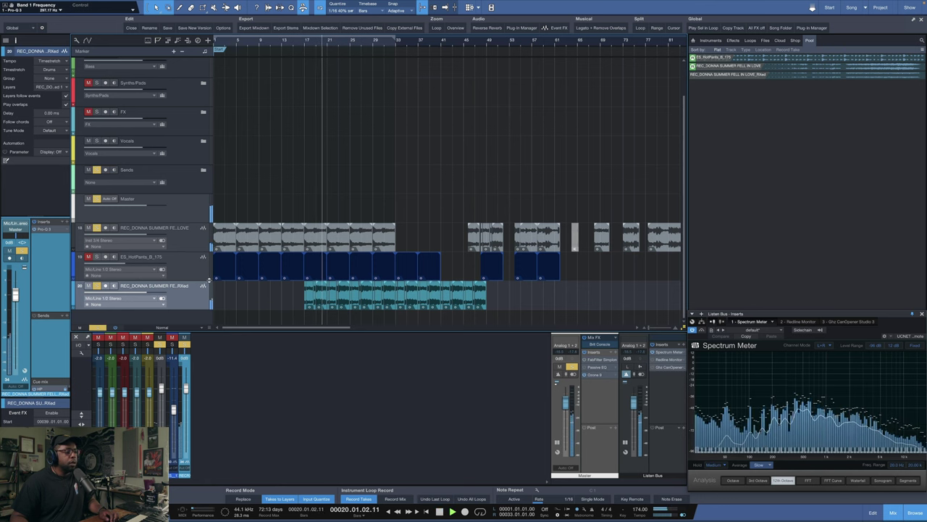
Lower the RXed sample track's volume to about -2 dB and zoom in while playing from bar 17
drag(15, 295, 14, 299)
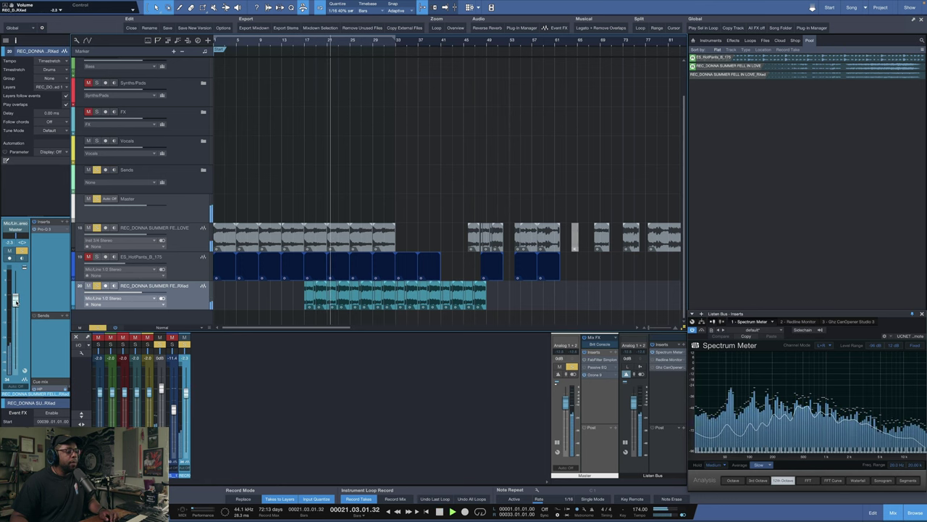
click(304, 39)
key(e)
key(e)
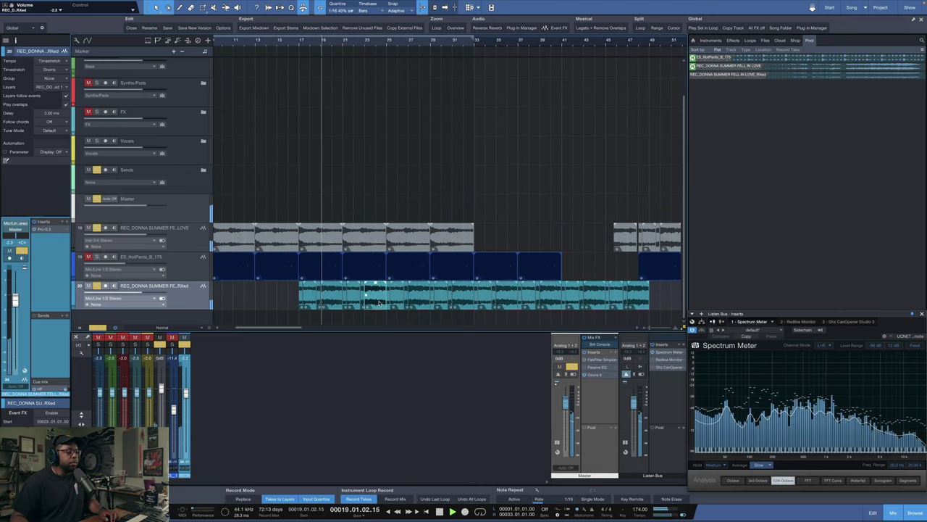
Try to delete the RXed sample chops between bars 21 and 25
drag(347, 303, 346, 302)
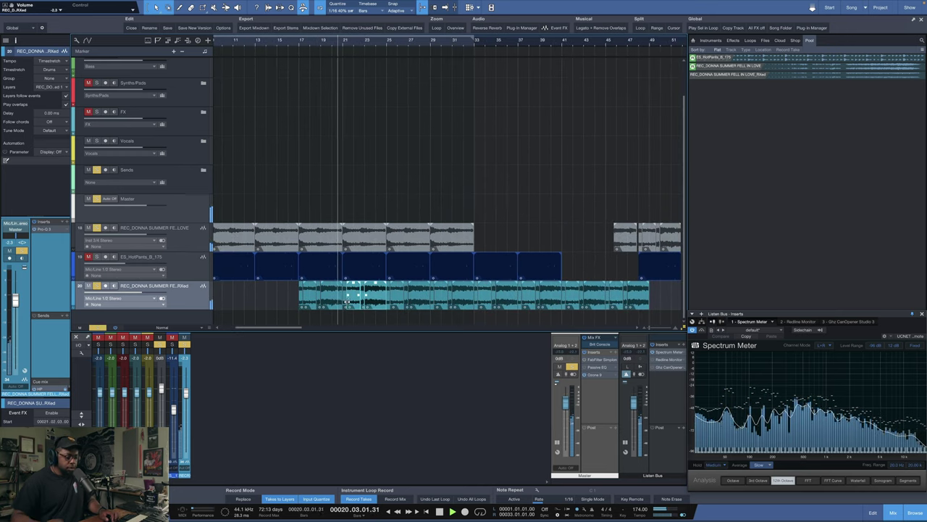
key(Delete)
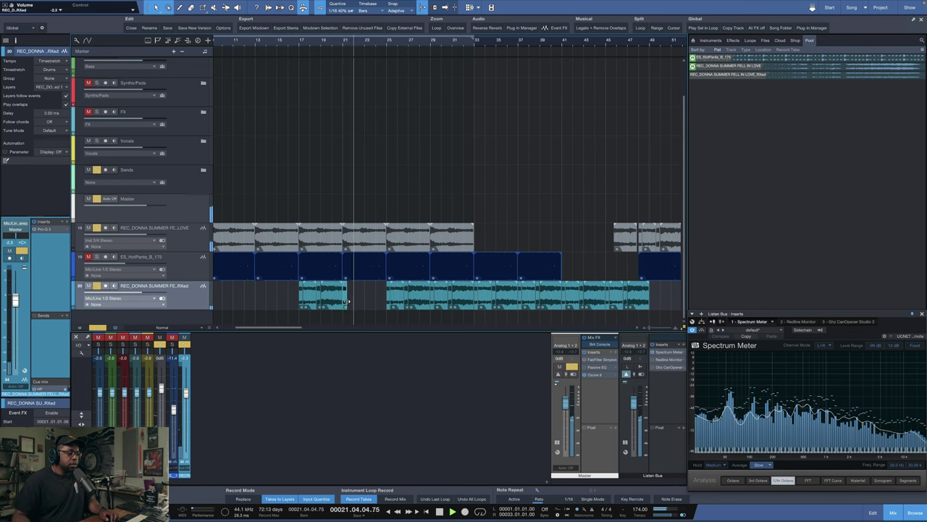
key(ctrl+z)
key(ctrl+z)
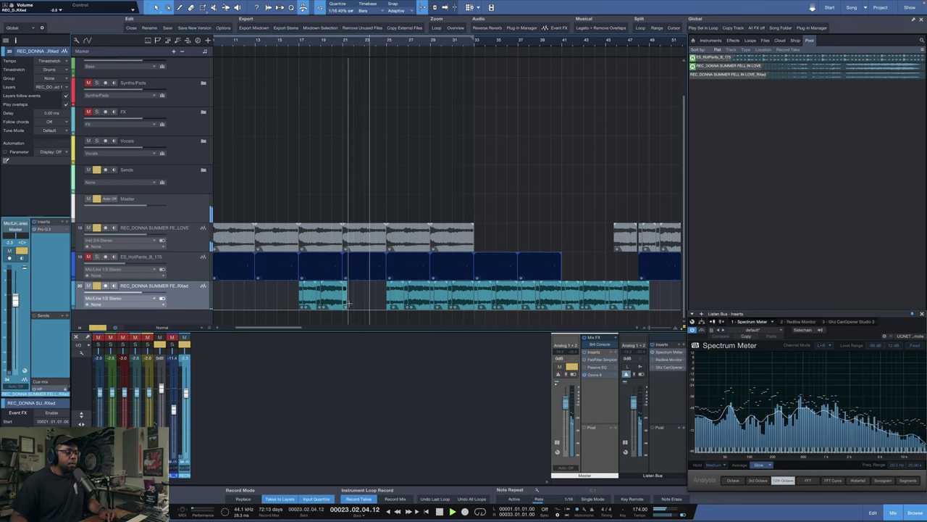
Undo the last chop deletion and delete only the RXed sample chops between bars 21 and 23
key(space)
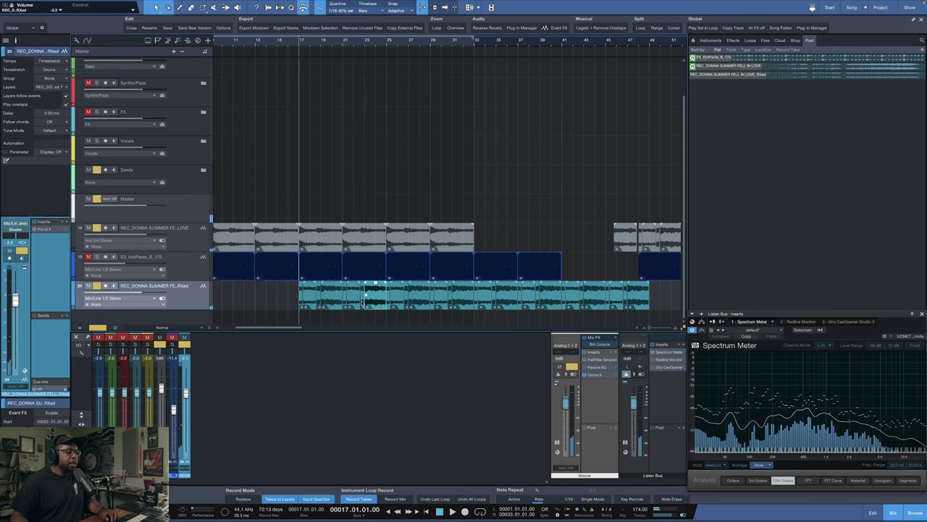
click(352, 302)
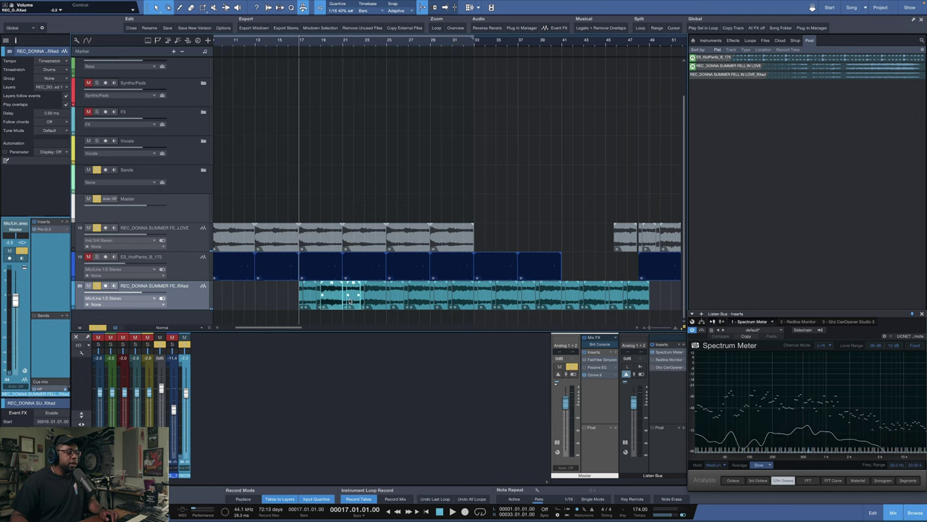
key(Delete)
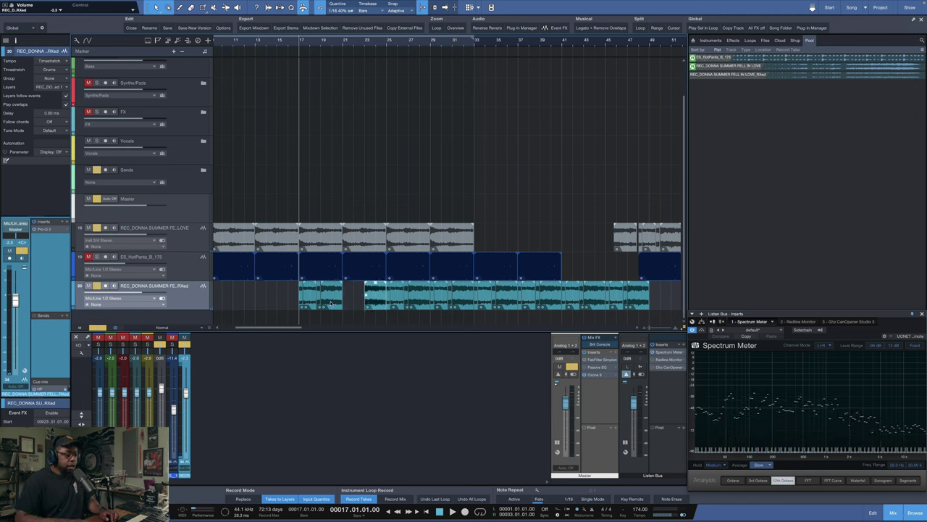
Colour the RXed sample chop starting at bar 23 green
right_click(376, 312)
key(Escape)
right_click(371, 239)
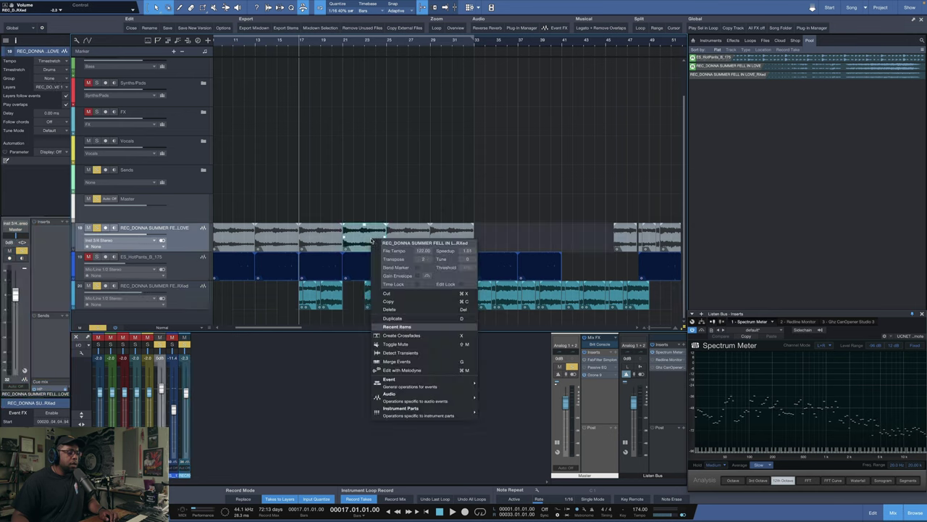
key(Escape)
right_click(371, 308)
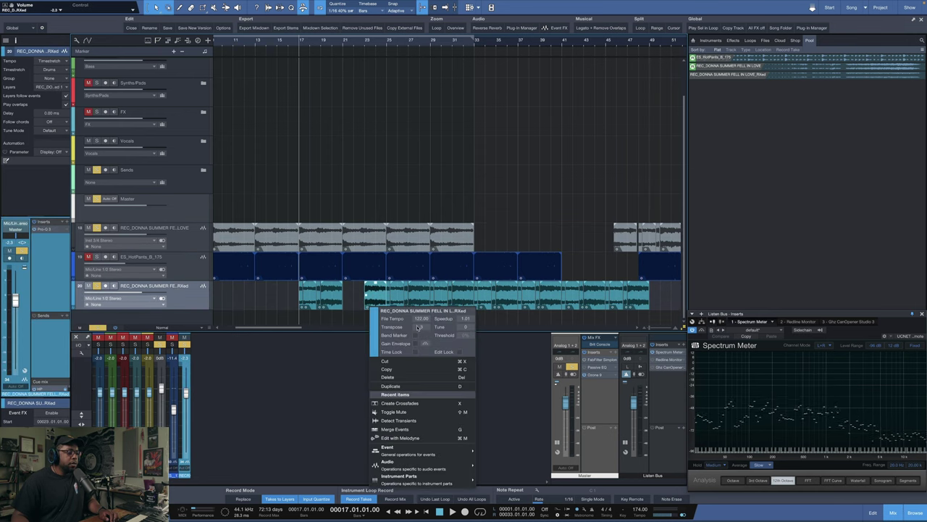
Colour the original Donna Summer track's chops starting at bars 21 and 29 magenta
right_click(371, 250)
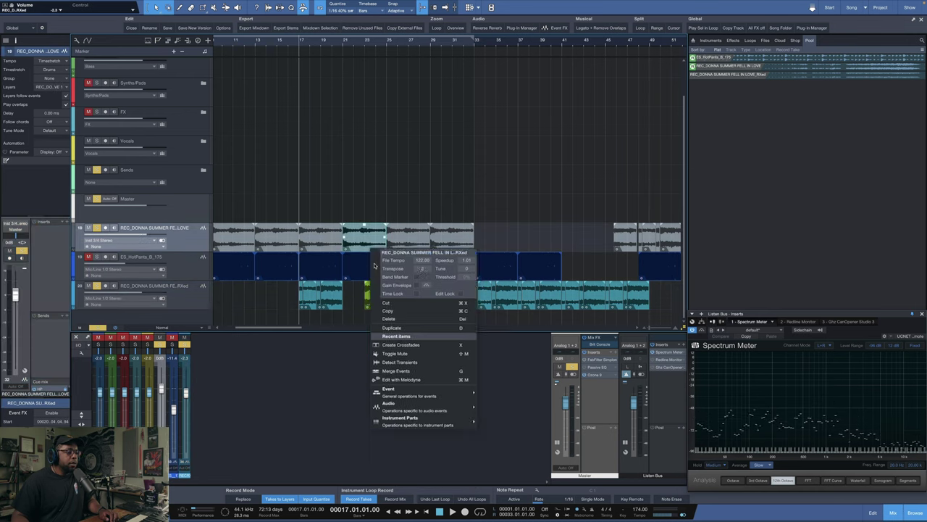
key(Escape)
shift+click(459, 248)
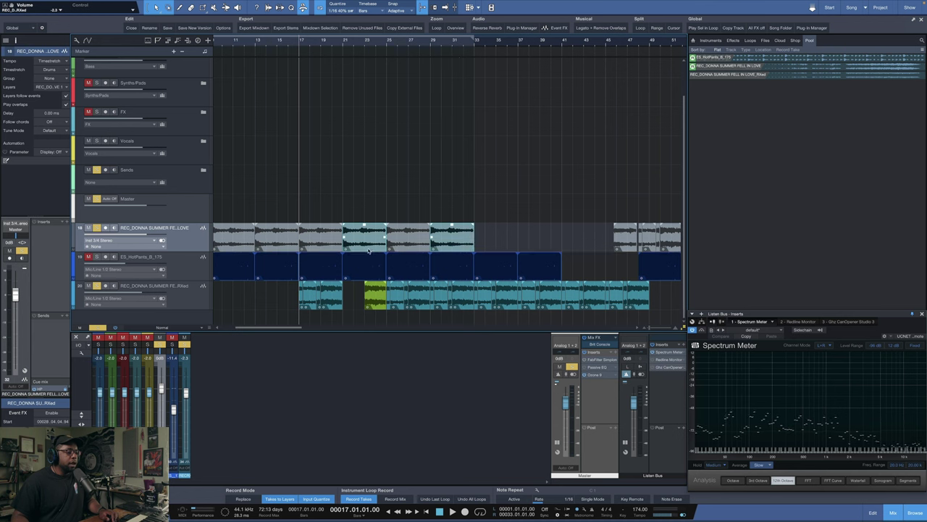
scroll(372, 270, down, 1)
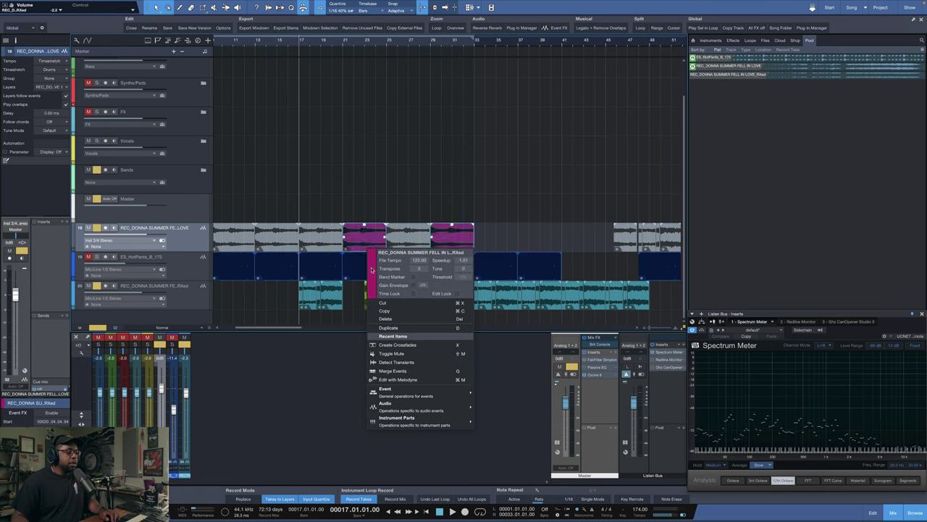
click(375, 196)
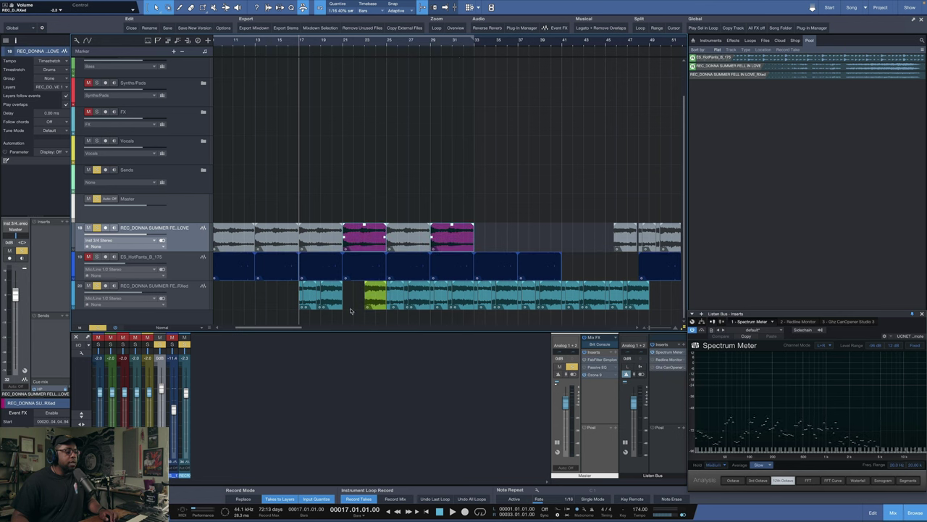
Delete the RXed sample chops between bars 25 and 33 and duplicate the bar 17 to 25 chop pattern into that gap
key(space)
click(319, 306)
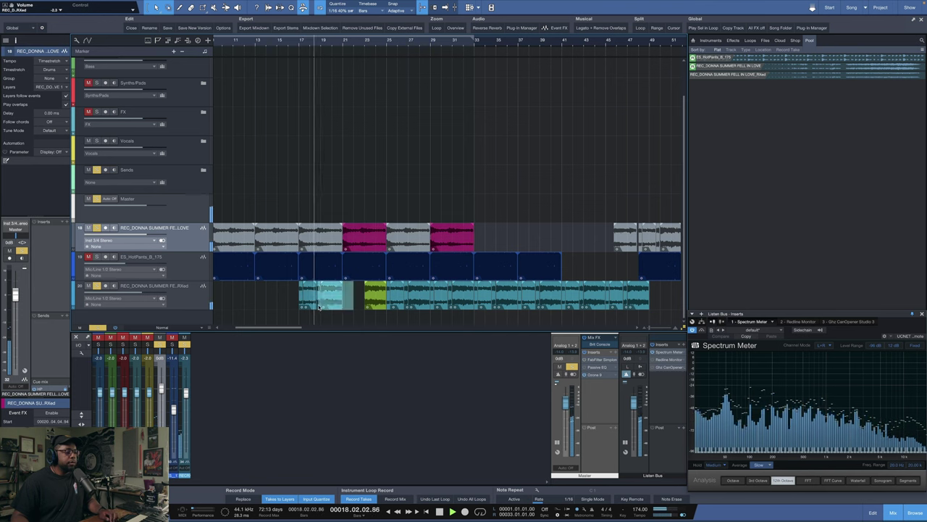
click(289, 306)
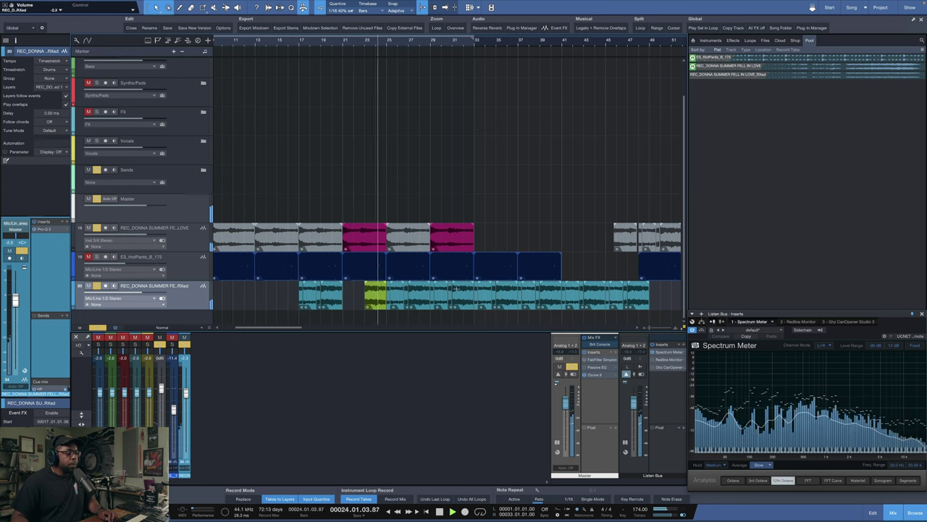
drag(467, 302, 235, 299)
key(Delete)
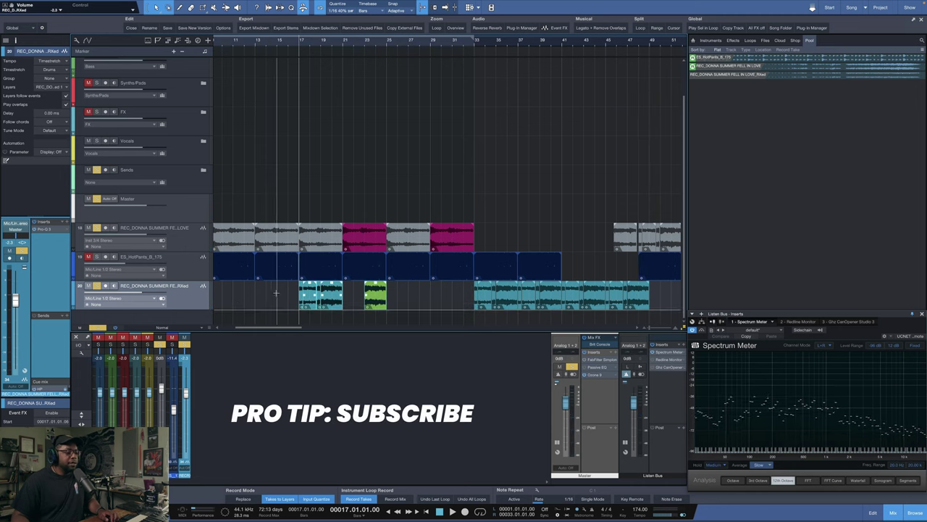
key(d)
click(441, 303)
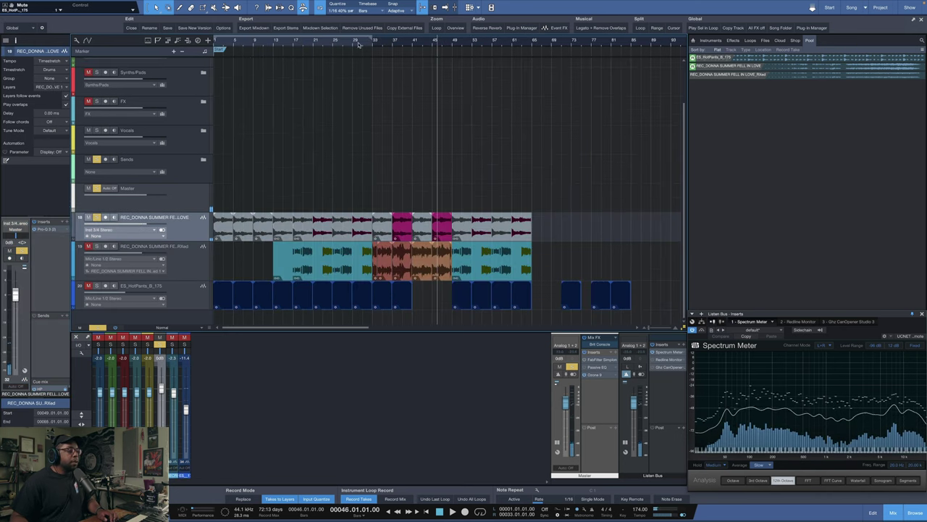
Insert ValhallaShimmer on the original Donna Summer track in bigStereo mode, with low cut at 750 and high cut at 9070
key(comma)
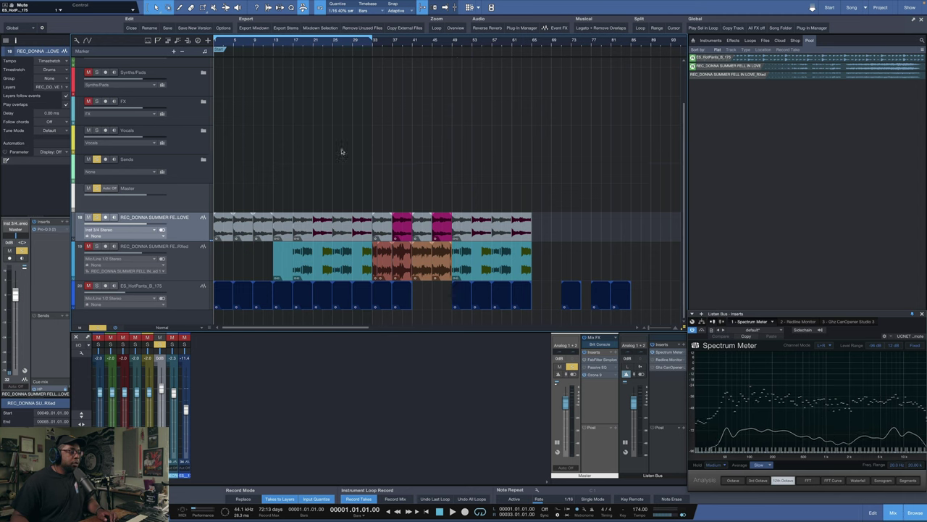
key(space)
click(65, 229)
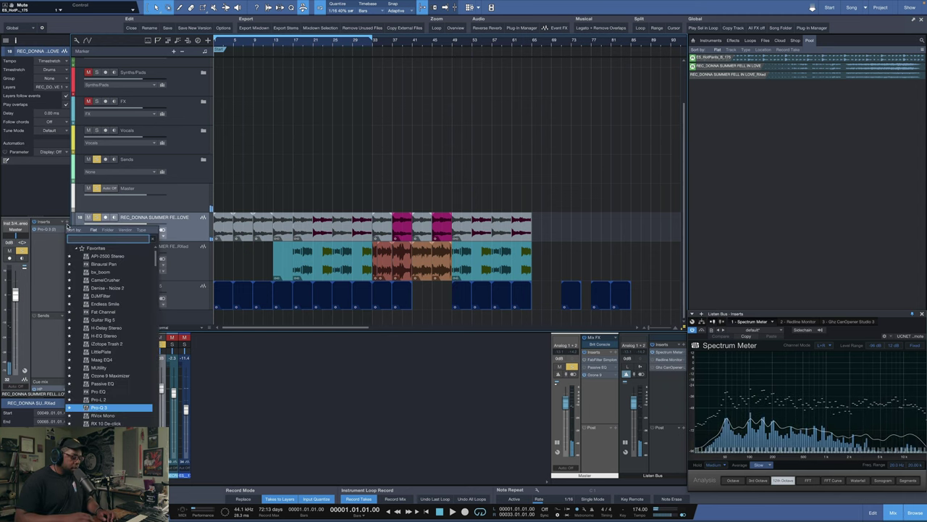
text(vall)
key(BackSpace)
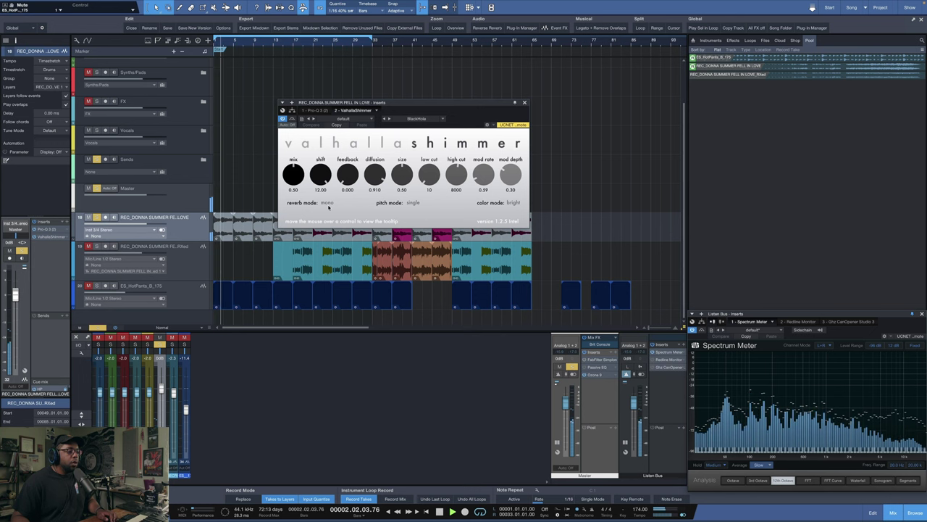
click(328, 203)
click(355, 212)
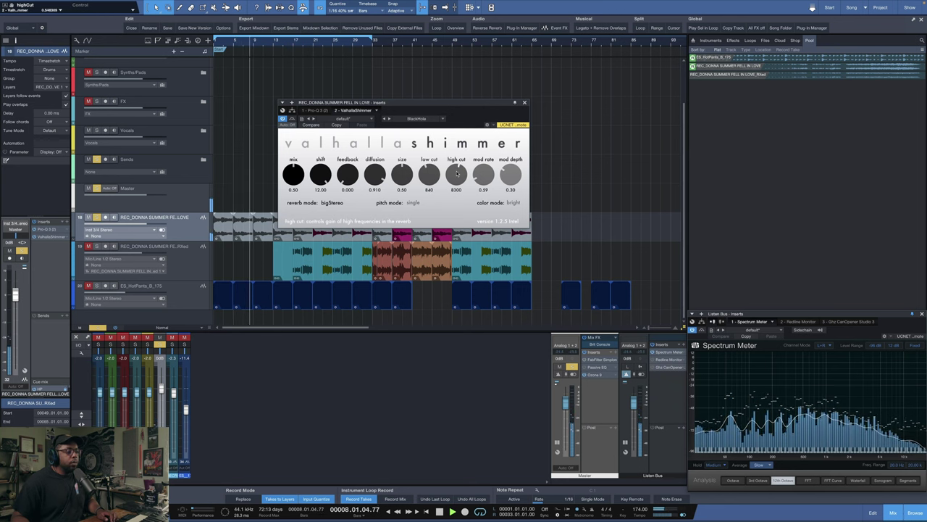
Insert Analog Delay before ValhallaShimmer on the original sample track, using the Long and Spacey preset with 25% dry/wet
click(68, 223)
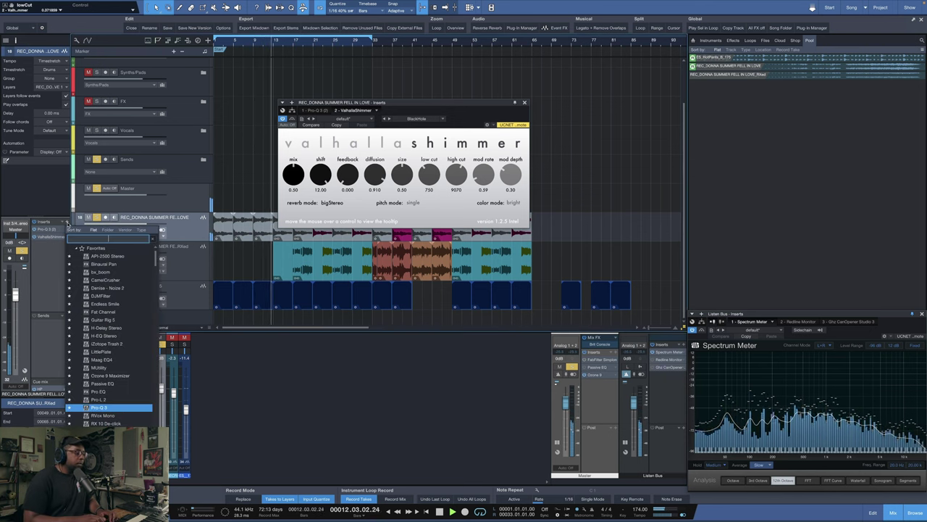
text(dela)
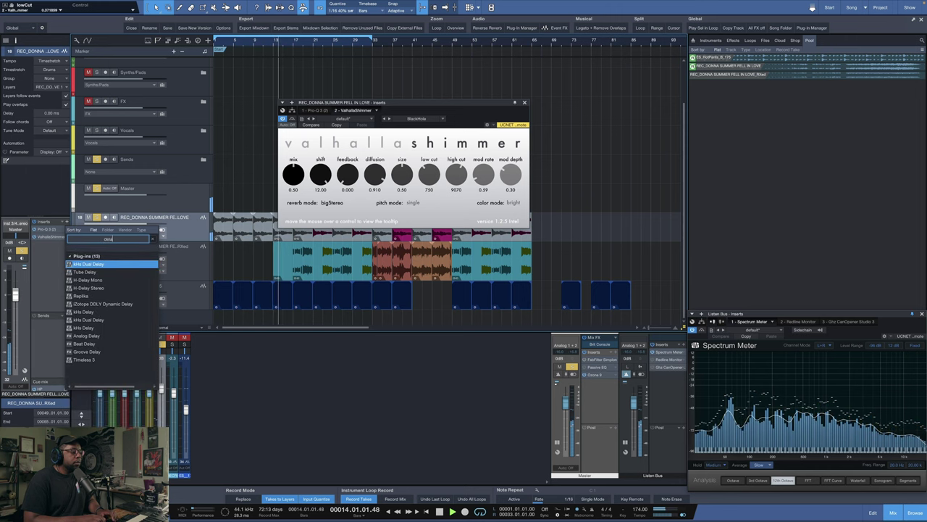
click(86, 336)
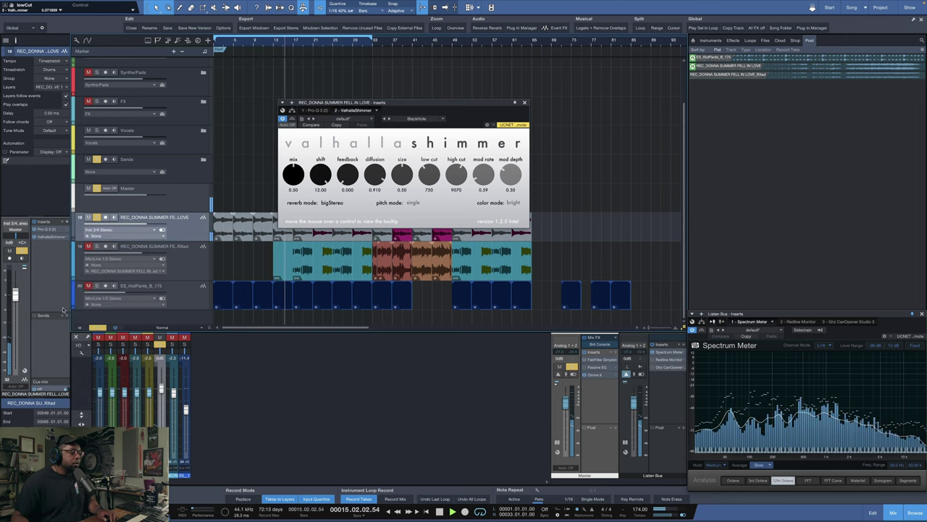
click(372, 119)
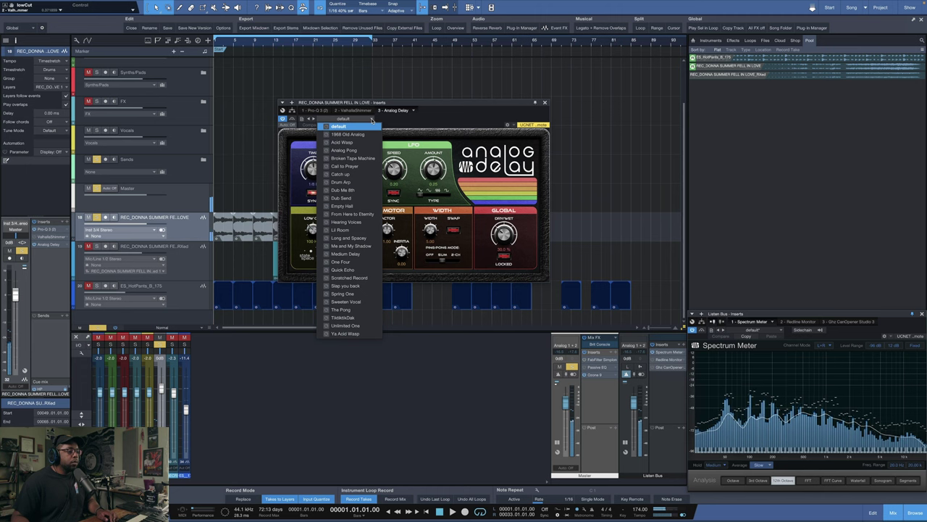
click(362, 214)
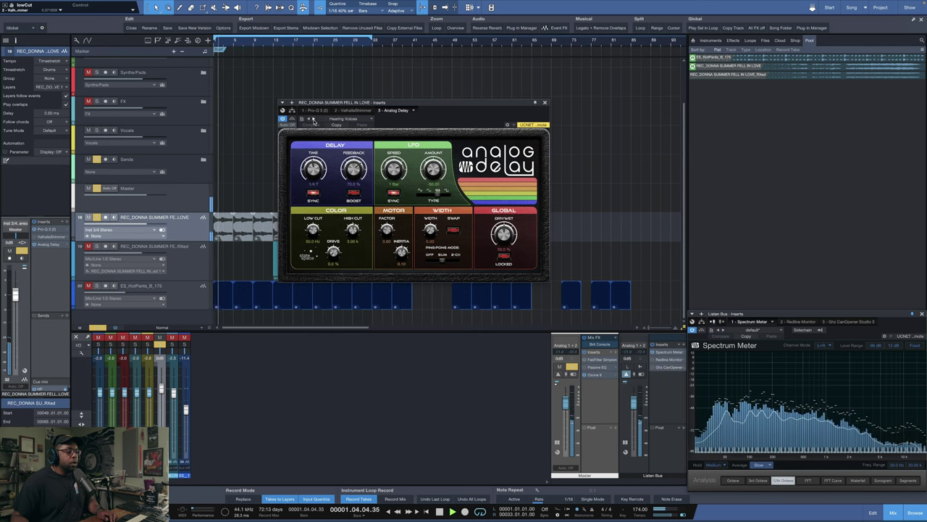
click(313, 119)
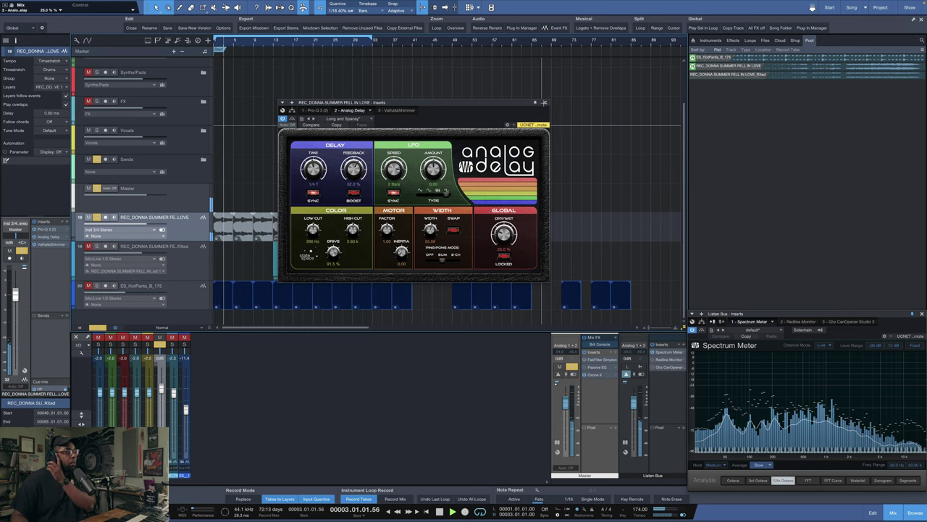
click(544, 102)
Insert Simplon on the original sample track with its filter 1 frequency at about 900 Hz, and mute the RXed sample track
click(67, 221)
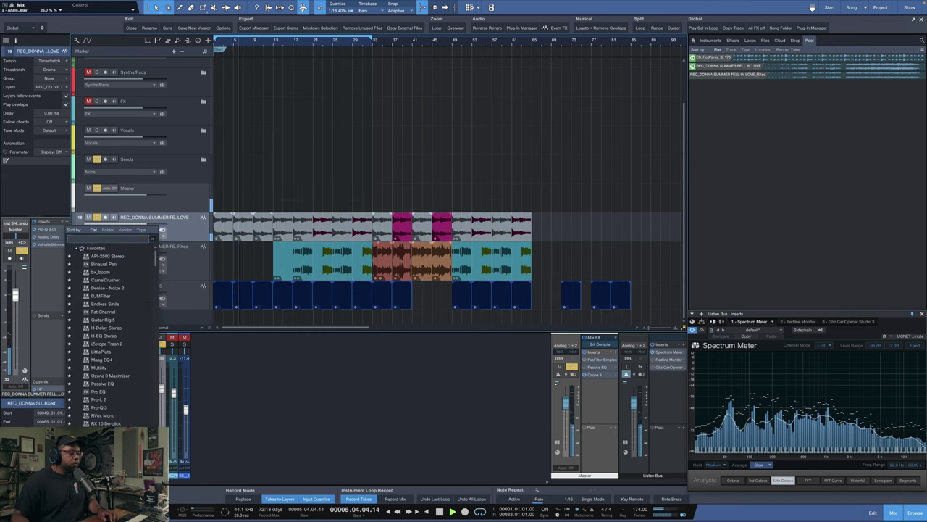
click(125, 443)
mouse_move(413, 161)
mouse_down()
mouse_move(452, 170)
mouse_move(415, 156)
mouse_move(415, 175)
mouse_up()
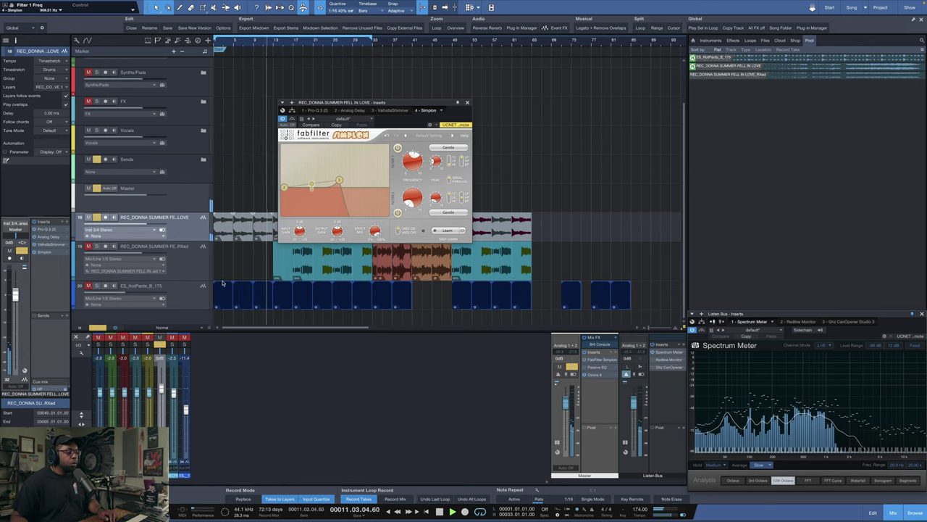
click(87, 249)
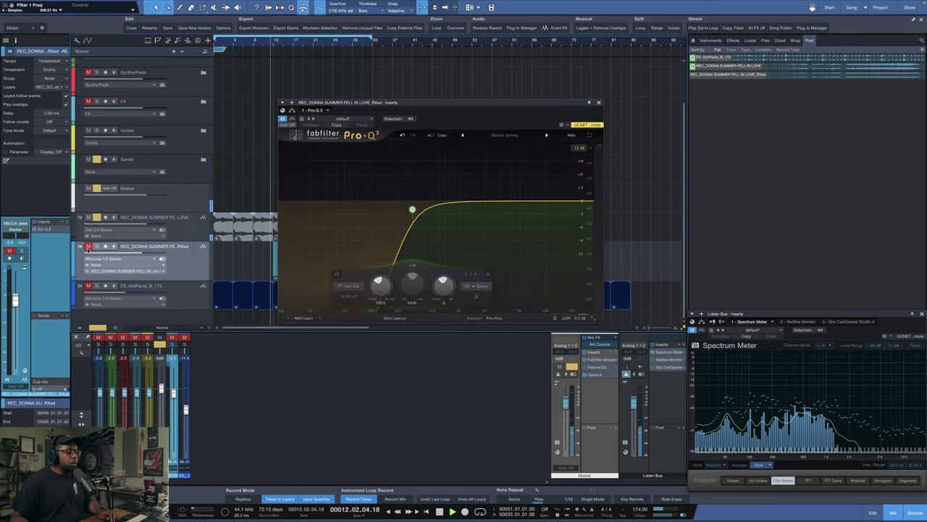
click(600, 102)
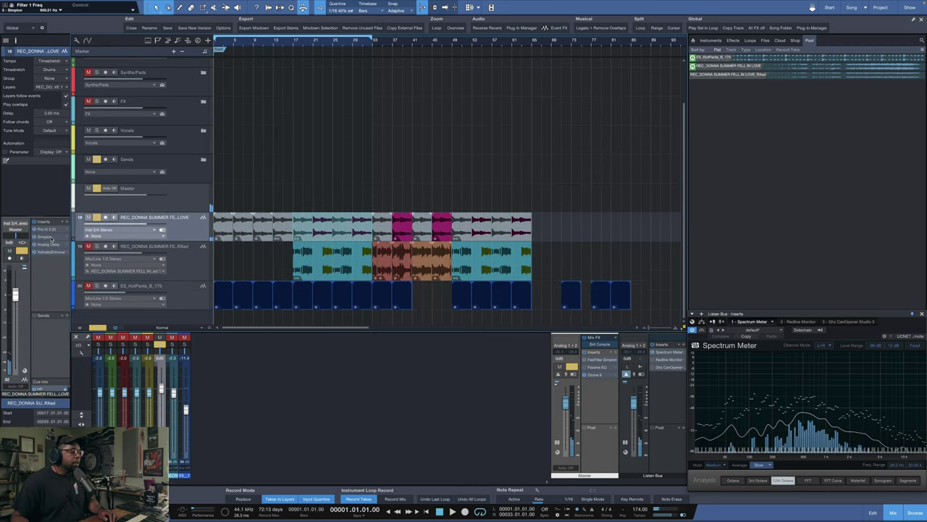
Automate Simplon's Filter 1 Freq on the original sample track with sweeps peaking at bars 17, 25 and 33
key(F11)
right_click(422, 162)
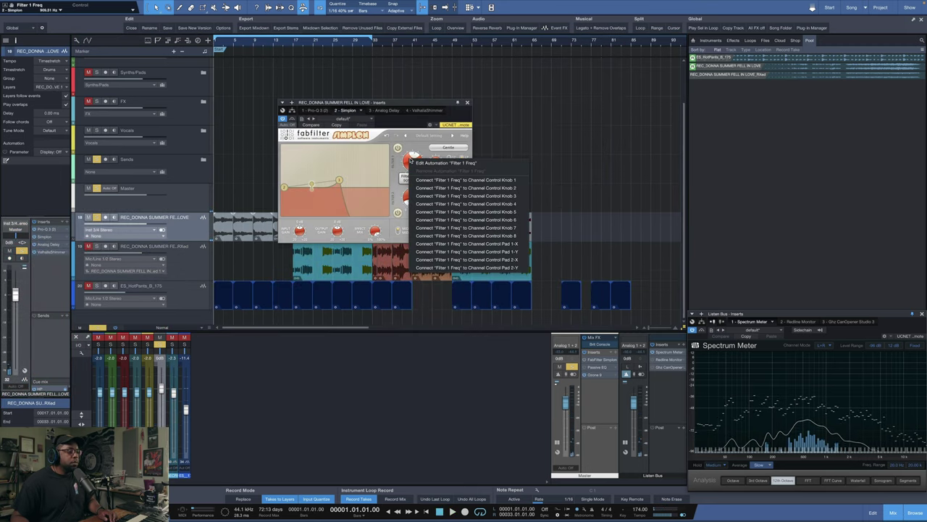
click(464, 161)
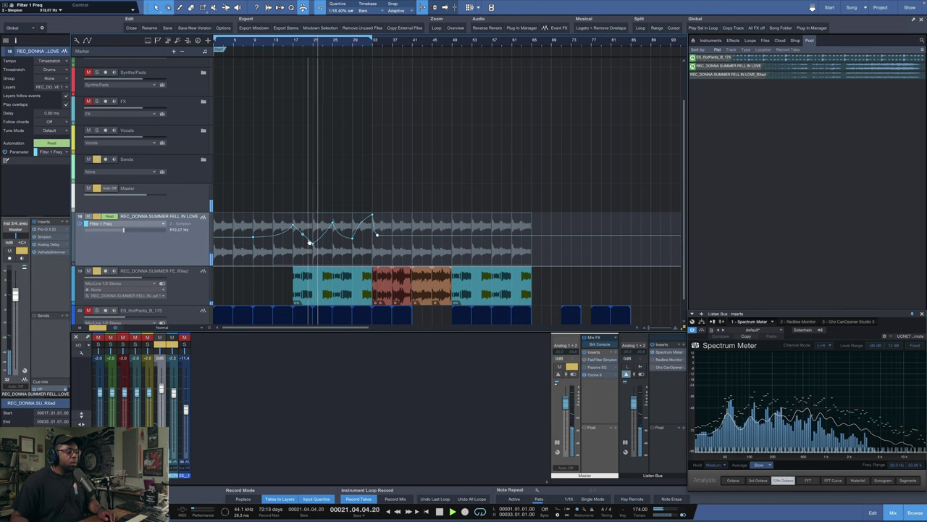
Reshape the Filter 1 Freq automation into sweeps peaking every four bars from bar 17 to bar 33, and play the result
key(space)
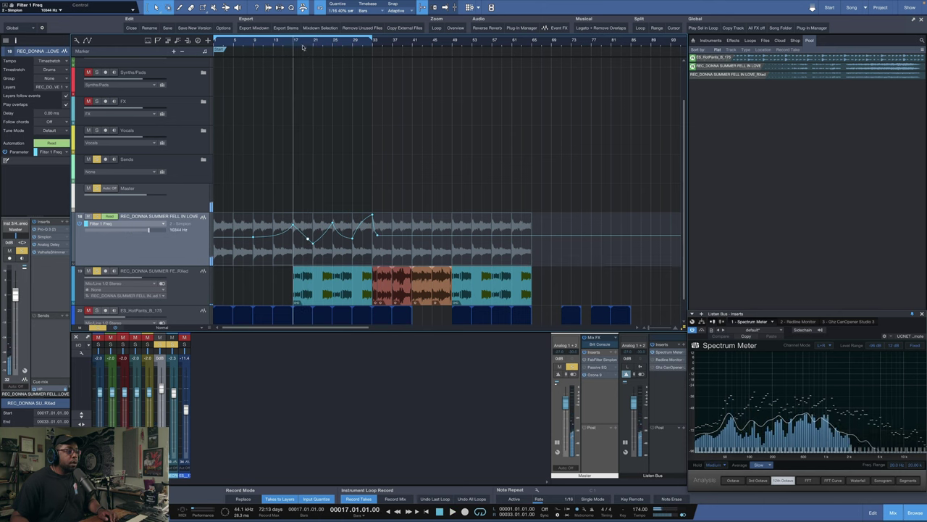
scroll(310, 242, up, 2)
scroll(305, 48, up, 2)
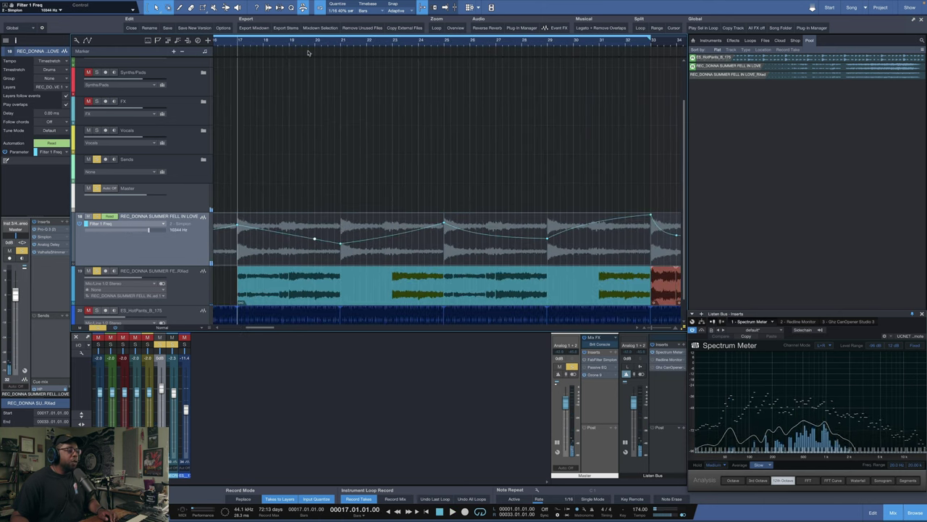
click(327, 239)
drag(340, 238, 341, 210)
key(space)
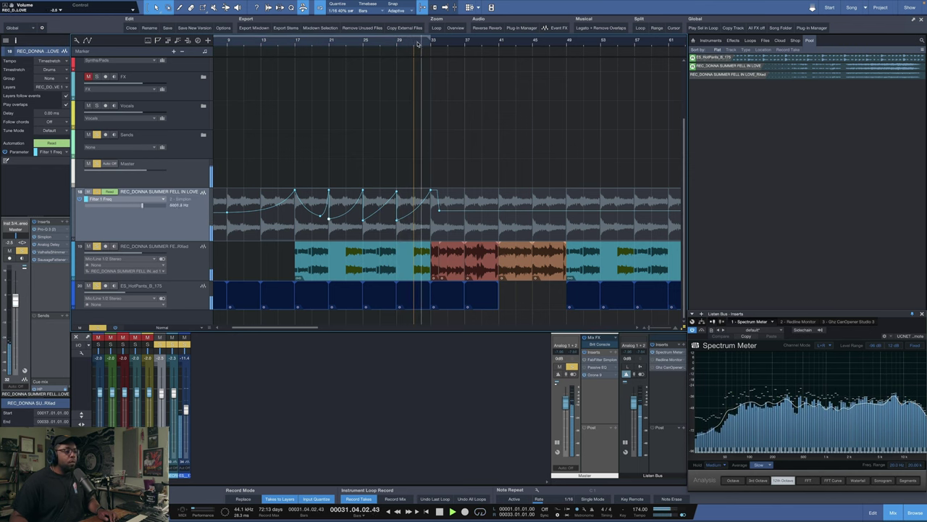
Open Sylenth1 on the SUB track and set the oscillator A1 waveform to Triangle
scroll(418, 45, down, 4)
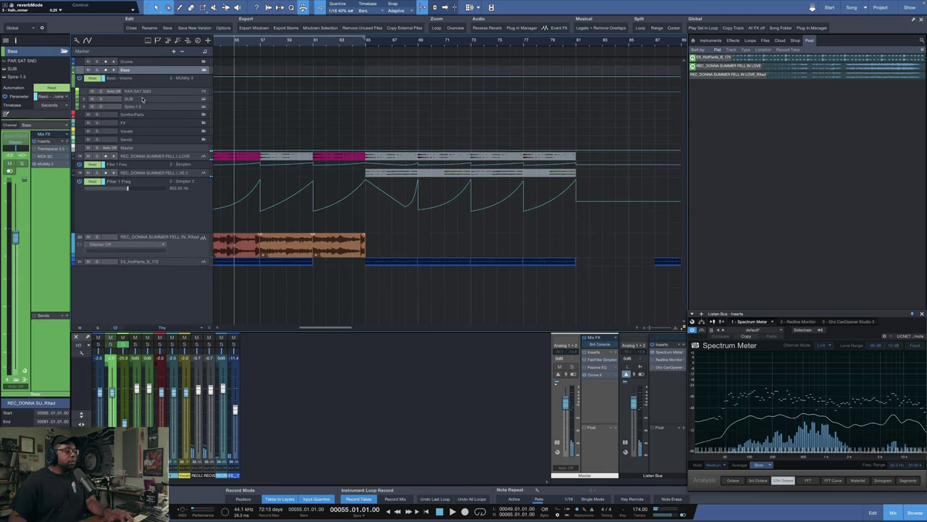
click(143, 100)
click(204, 99)
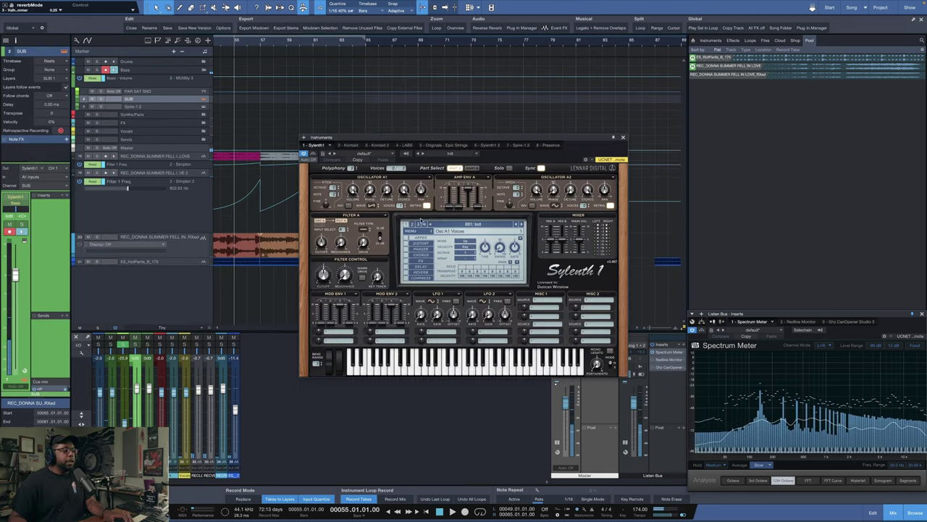
click(371, 205)
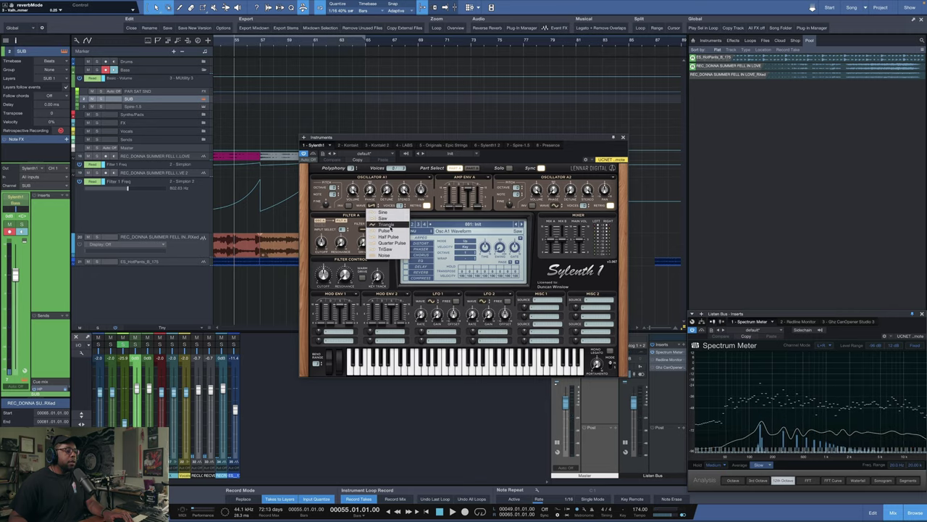
click(384, 226)
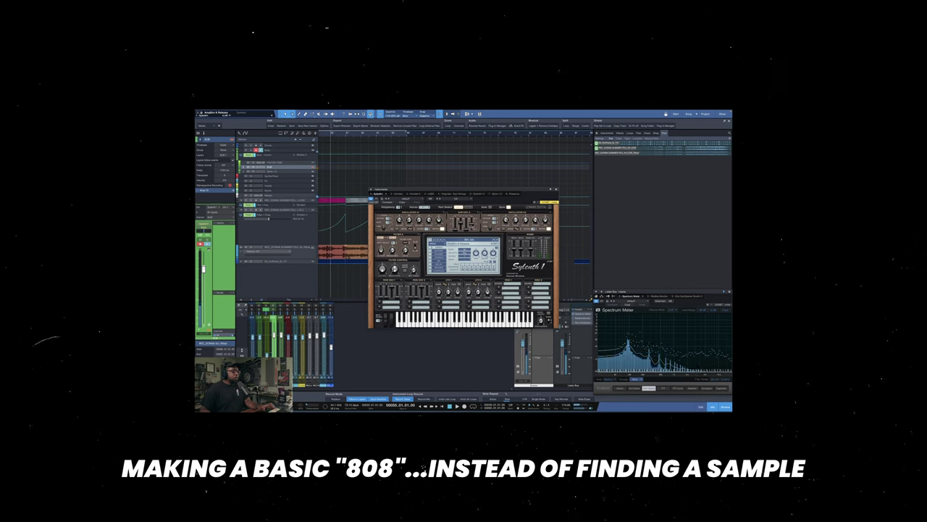
Turn on the distortion and compressor effects in Sylenth1 to shape a basic 808-style sub sound
click(438, 251)
click(406, 242)
click(410, 249)
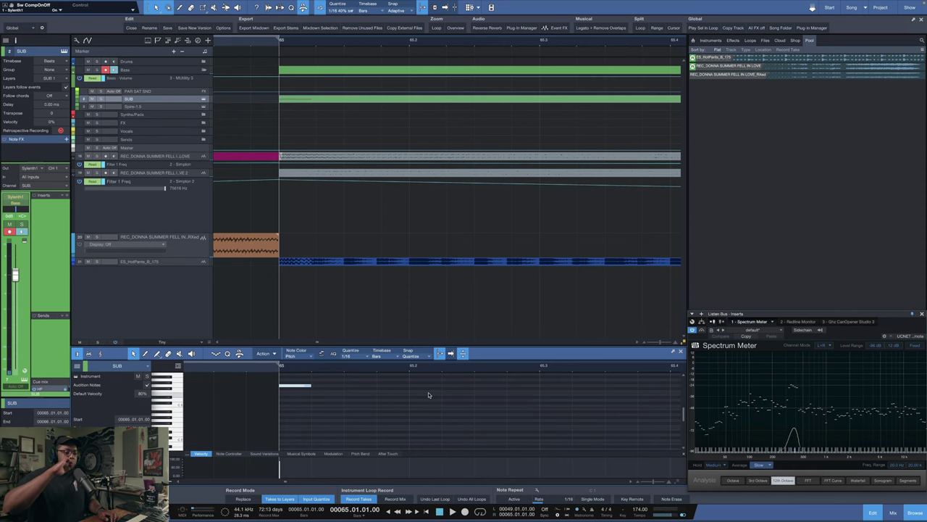
Enlarge the note editor and extend the SUB part to bar 73, with a short note at bar 65 followed by notes sustained to bars 69 and 73
drag(472, 345, 472, 226)
scroll(374, 247, down, 4)
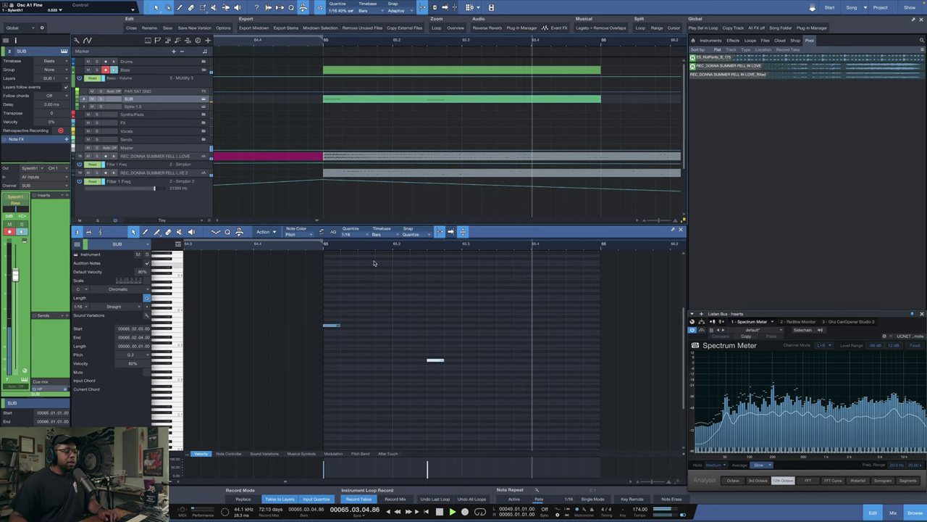
scroll(373, 249, down, 5)
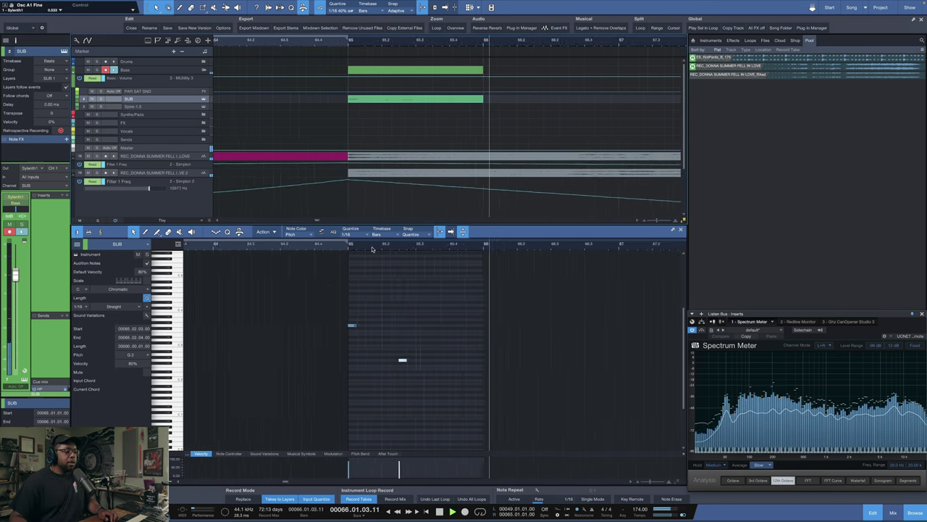
drag(419, 254, 652, 259)
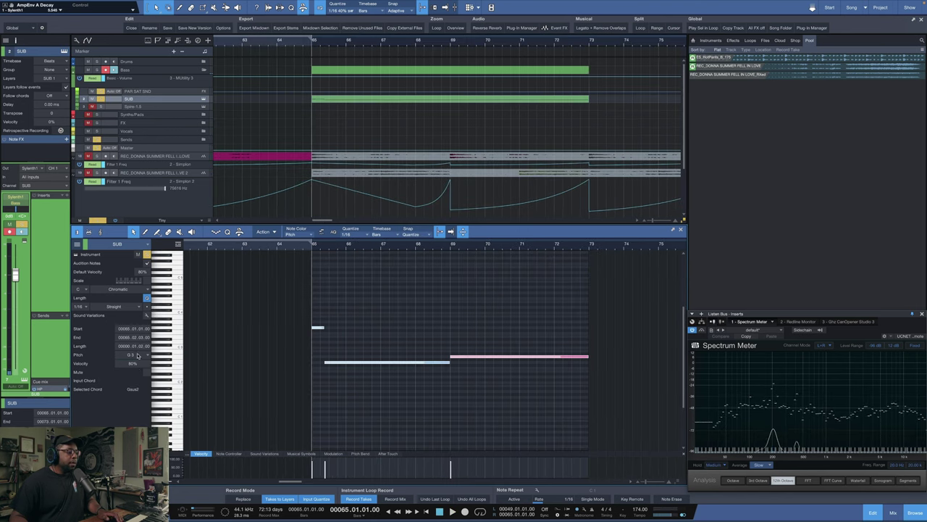
Try transposing the selected sub notes so the first is G 0, and play them
click(138, 355)
text(0)
key(Return)
key(space)
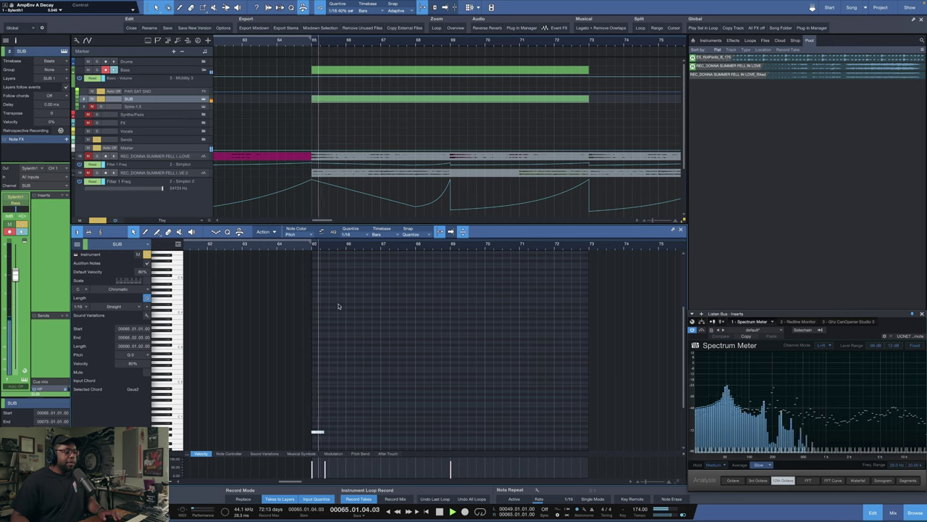
key(space)
scroll(181, 313, down, 3)
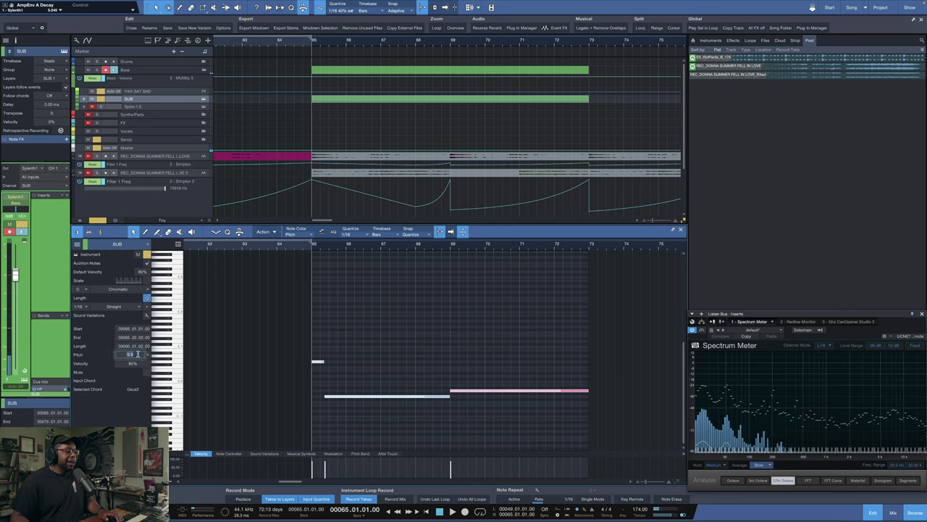
Transpose the selected sub notes so the first is G 1, and play them with the track
text(1)
key(Return)
key(space)
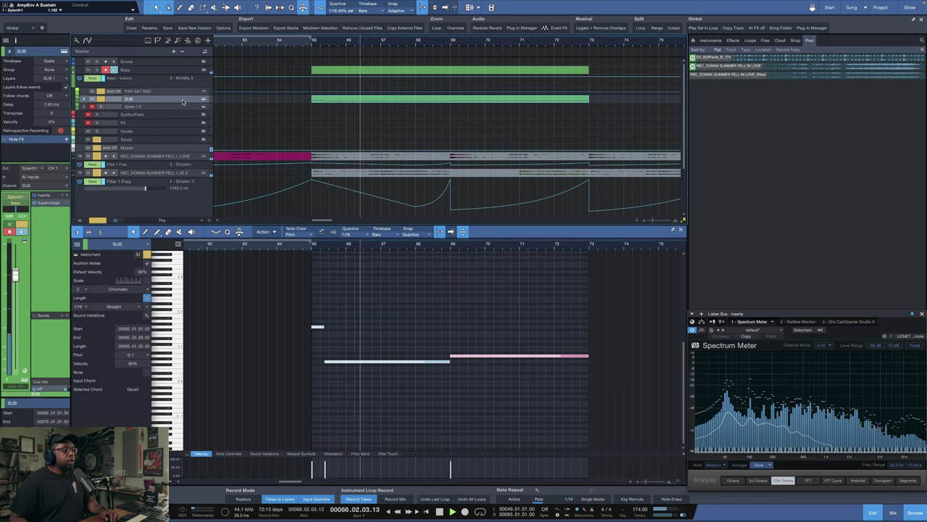
Adjust the amp envelope A release in the SUB track's Sylenth1 during playback, and stop playback
click(203, 99)
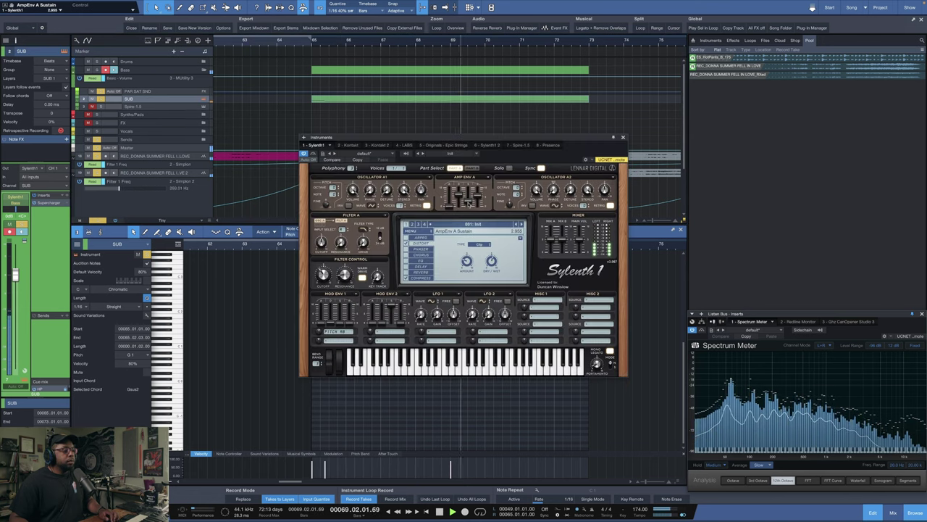
click(623, 137)
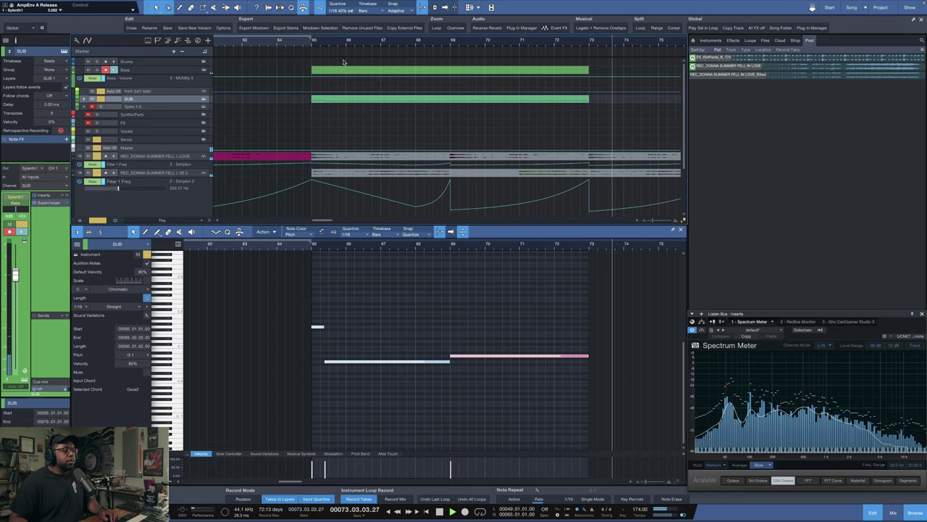
key(space)
Loop the sub part from bar 65 to bar 73 and set Sylenth1's amp envelope A release to 1.364 during playback
drag(500, 41, 537, 34)
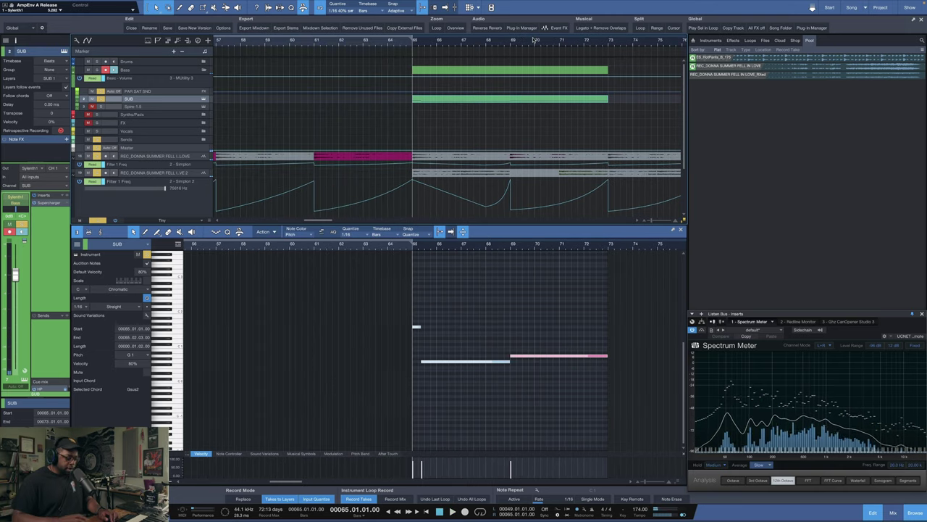
key(p)
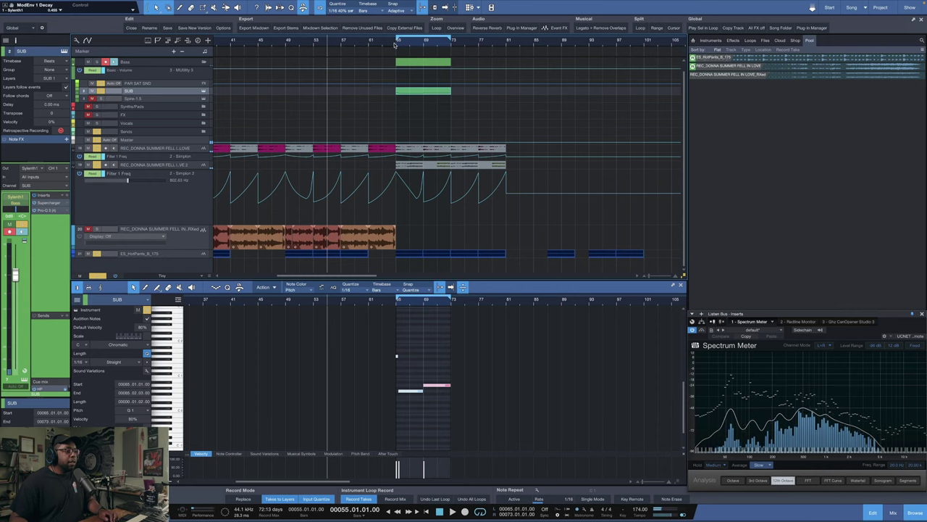
key(space)
scroll(422, 45, up, 3)
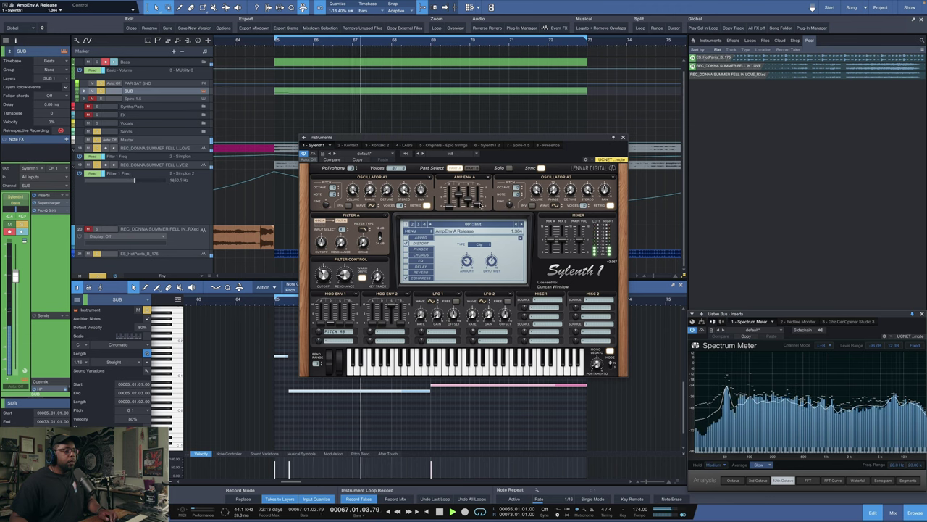
click(624, 137)
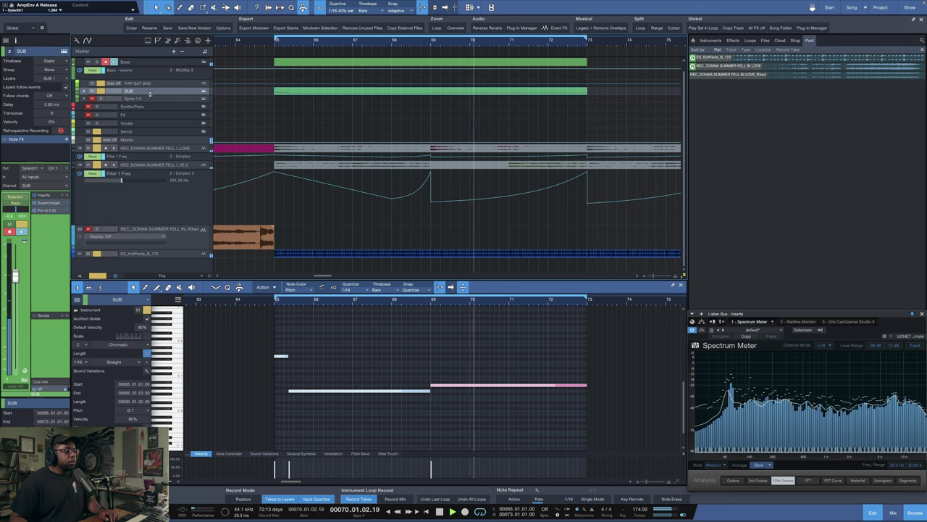
Lower the SUB track's volume to -2.8 dB and select the original sample track
drag(14, 276, 17, 287)
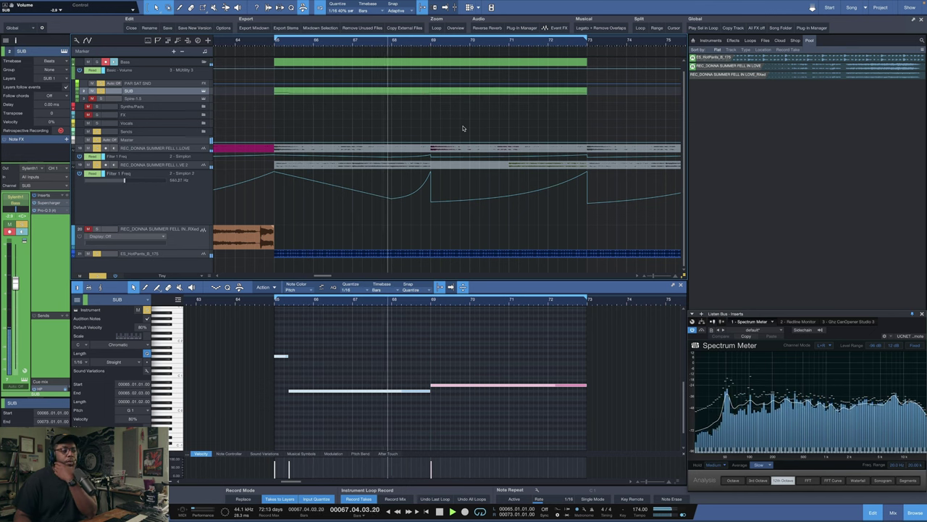
click(163, 150)
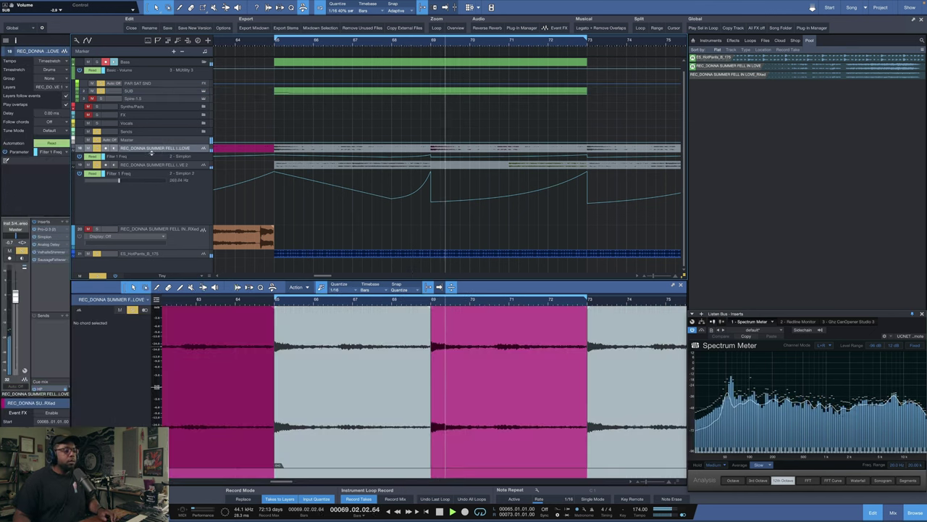